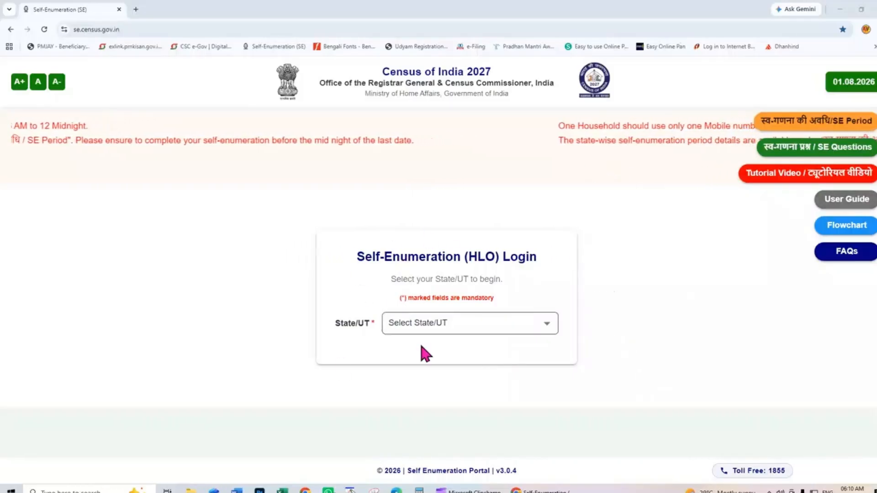
- Select West Bengal from the State/UT dropdown
{"action": "left_click", "coordinate": [446, 333]}
{"action": "scroll", "coordinate": [446, 333], "scroll_direction": "down", "scroll_amount": 5}
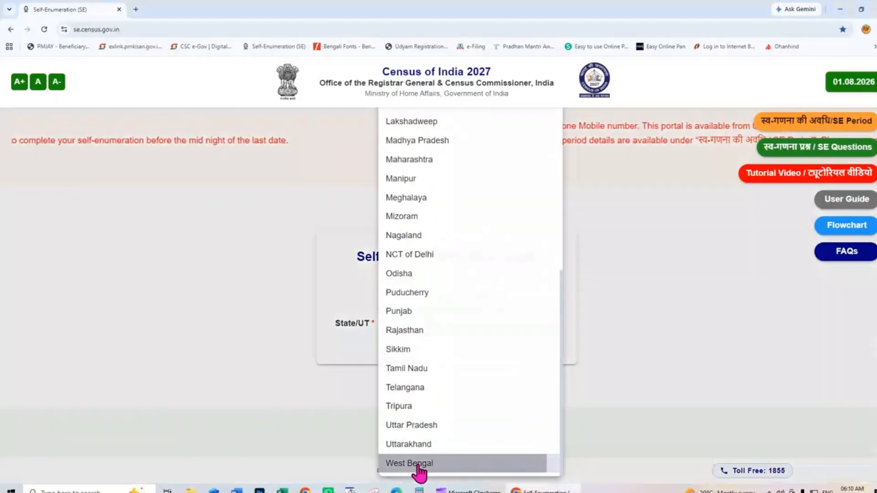
{"action": "left_click", "coordinate": [417, 463]}
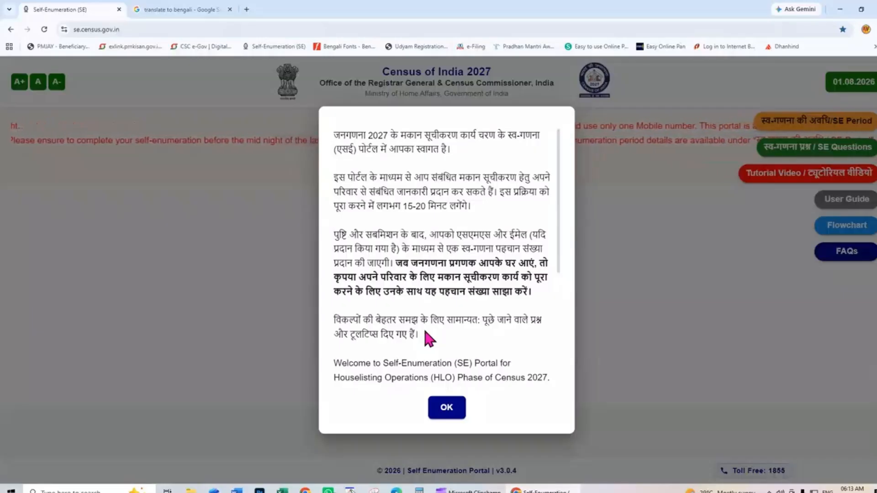
- Acknowledge the welcome and head-name notices, then request an OTP for the entered mobile number
{"action": "left_click", "coordinate": [447, 408]}
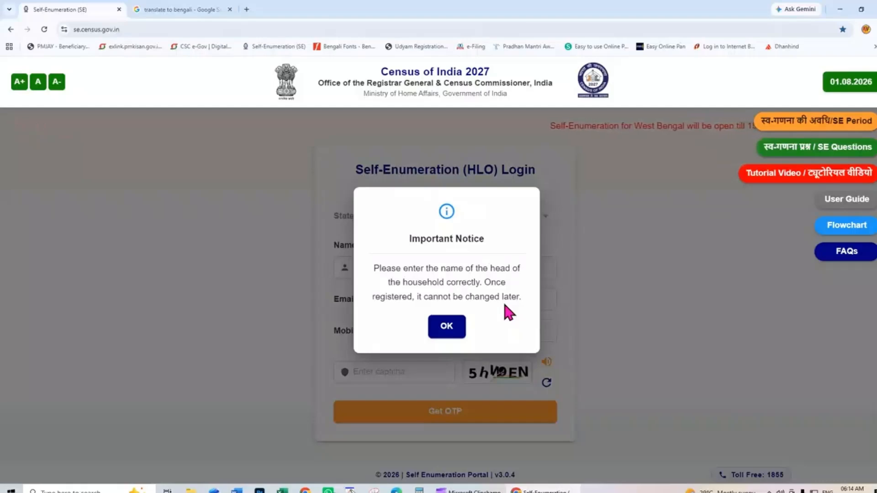
{"action": "left_click", "coordinate": [447, 327]}
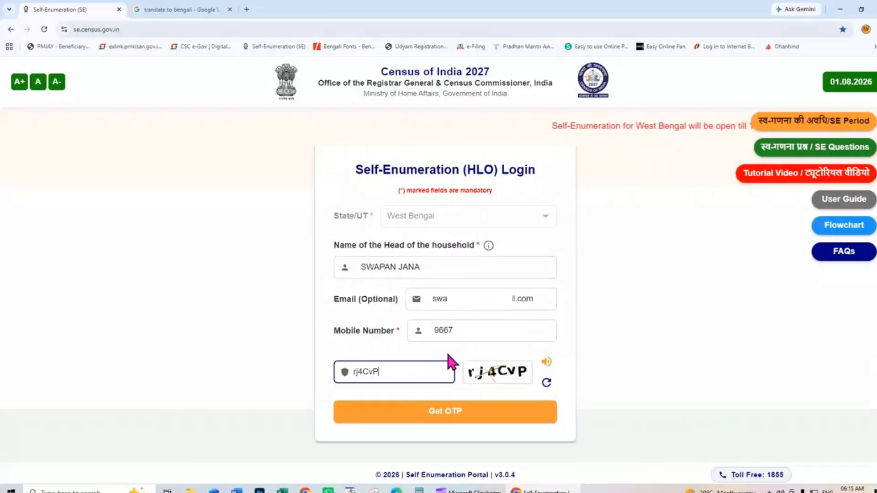
{"action": "left_click", "coordinate": [443, 417]}
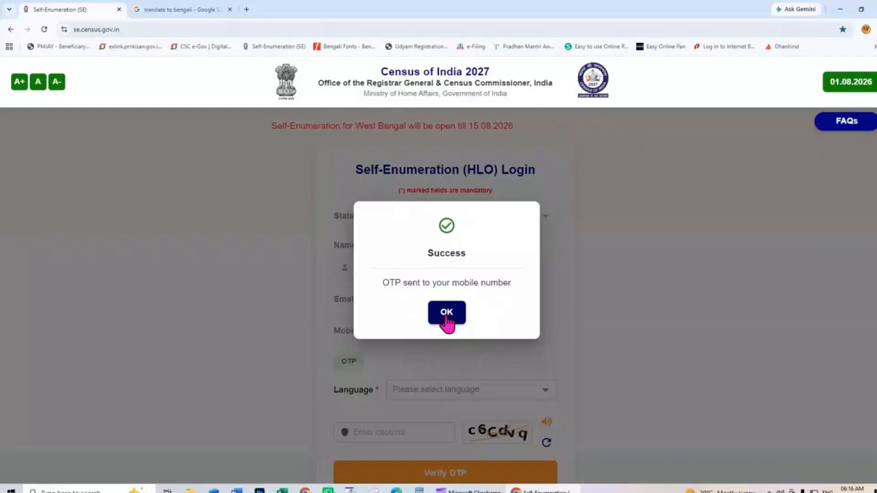
- Paste the received OTP, choose বাংলা (Bengali) as form language, and enter the captcha
{"action": "left_click", "coordinate": [447, 316]}
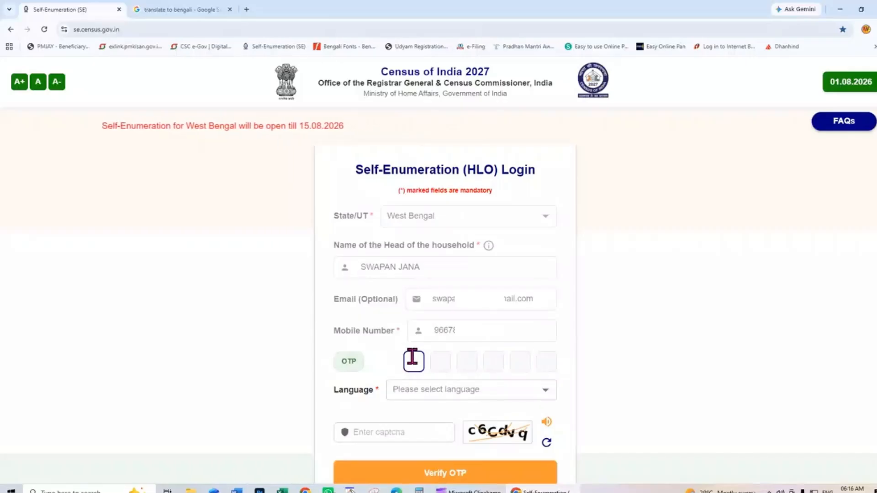
{"action": "key", "text": "ctrl+v"}
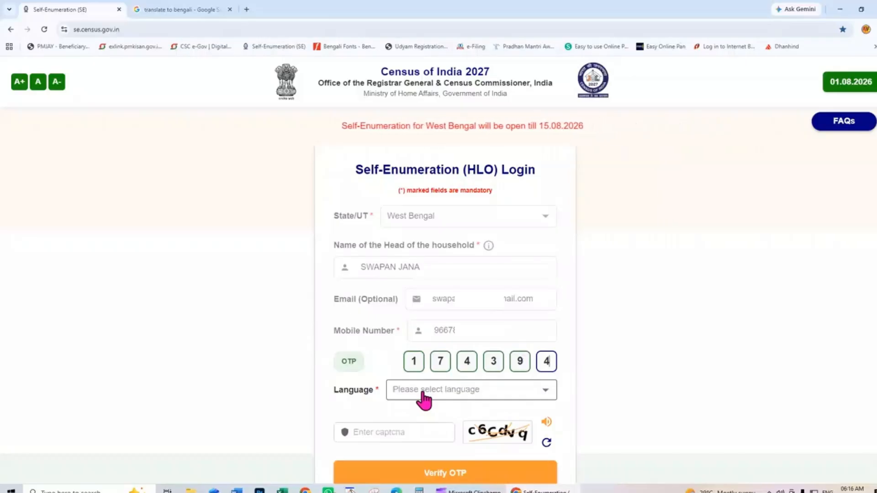
{"action": "left_click", "coordinate": [424, 398]}
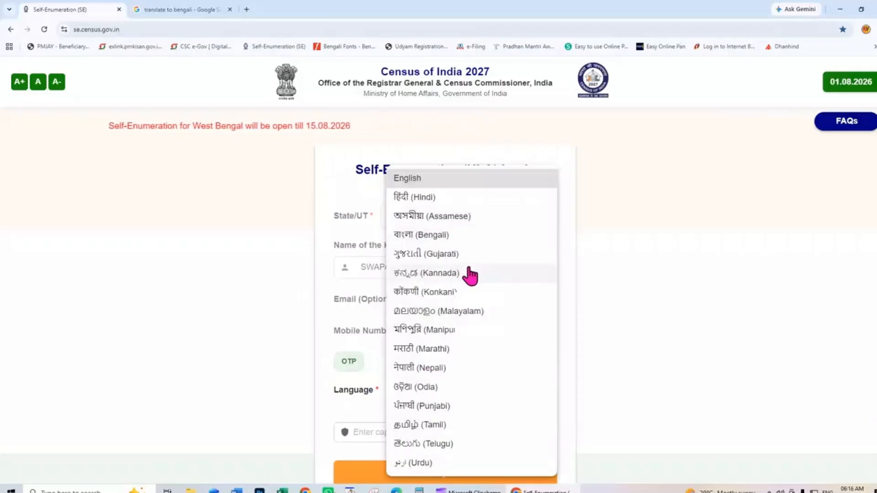
{"action": "left_click", "coordinate": [456, 245]}
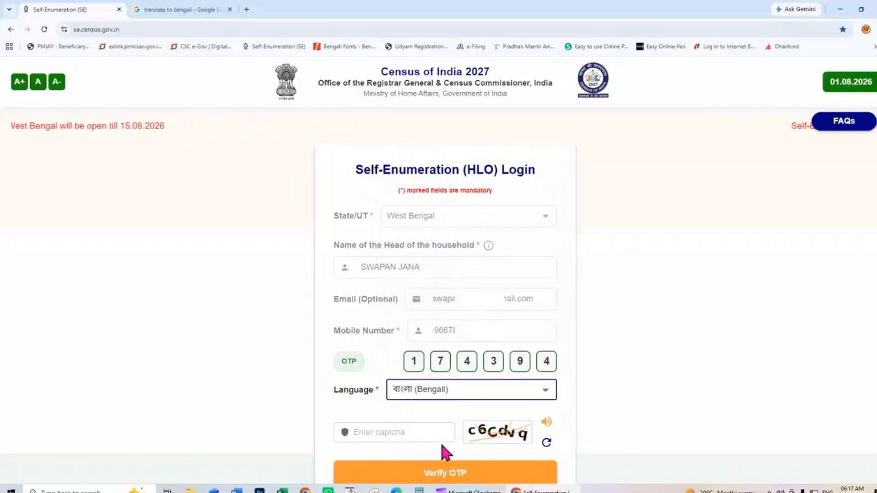
{"action": "left_click", "coordinate": [369, 433]}
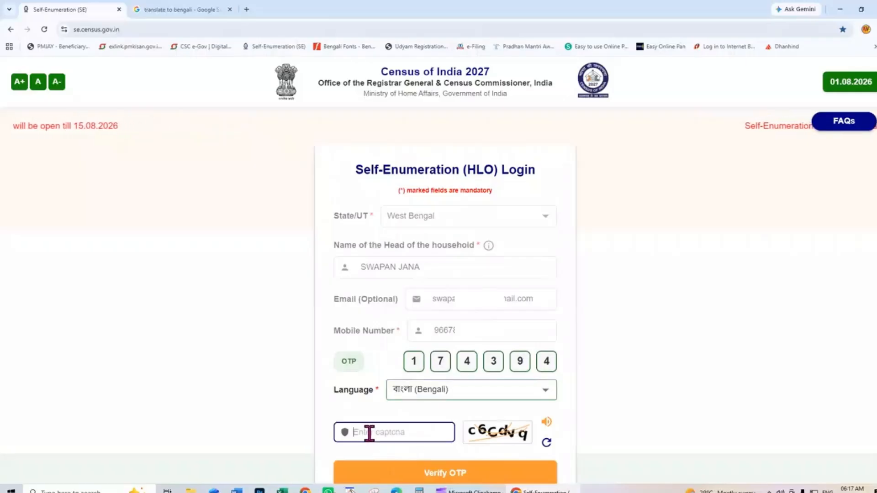
{"action": "type", "text": "c6Cdvq"}
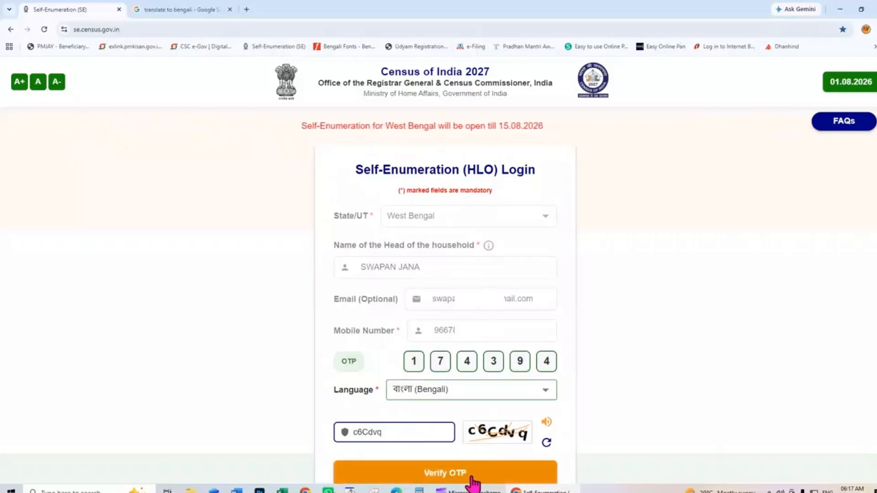
- Verify the OTP to log in and open the Bengali location-details form
{"action": "left_click", "coordinate": [448, 475]}
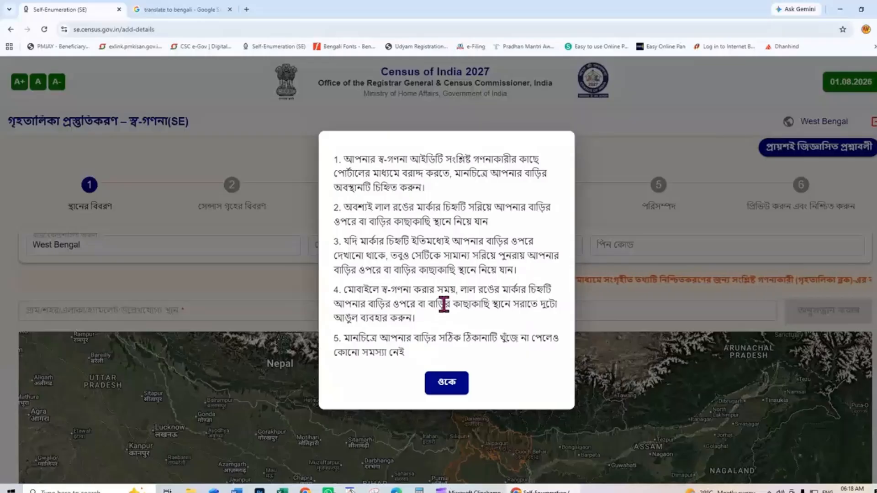
- Close the location instructions and choose Purba Medinipur as the district
{"action": "left_click", "coordinate": [448, 384]}
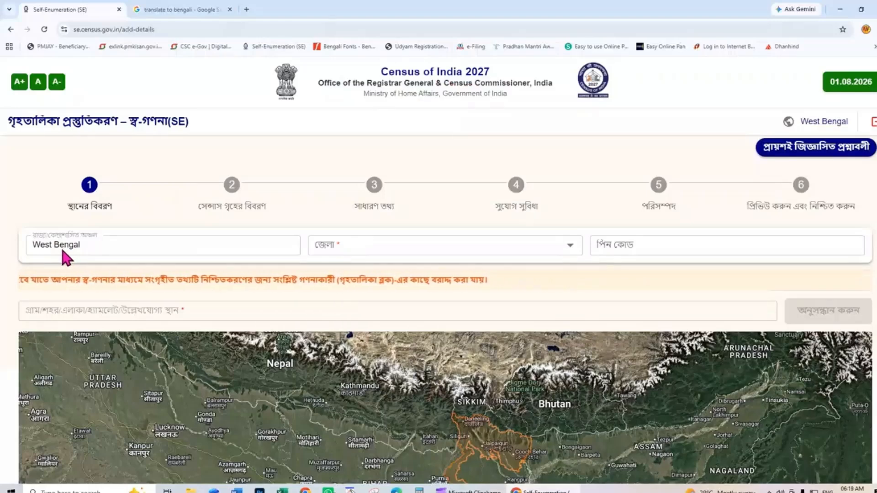
{"action": "left_click", "coordinate": [570, 249]}
{"action": "scroll", "coordinate": [493, 327], "scroll_direction": "down", "scroll_amount": 4}
{"action": "scroll", "coordinate": [494, 327], "scroll_direction": "down", "scroll_amount": 2}
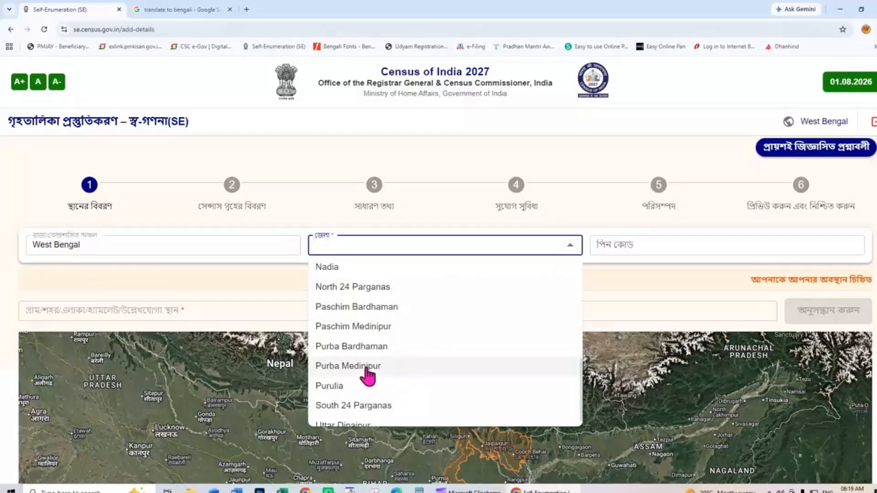
{"action": "left_click", "coordinate": [368, 368]}
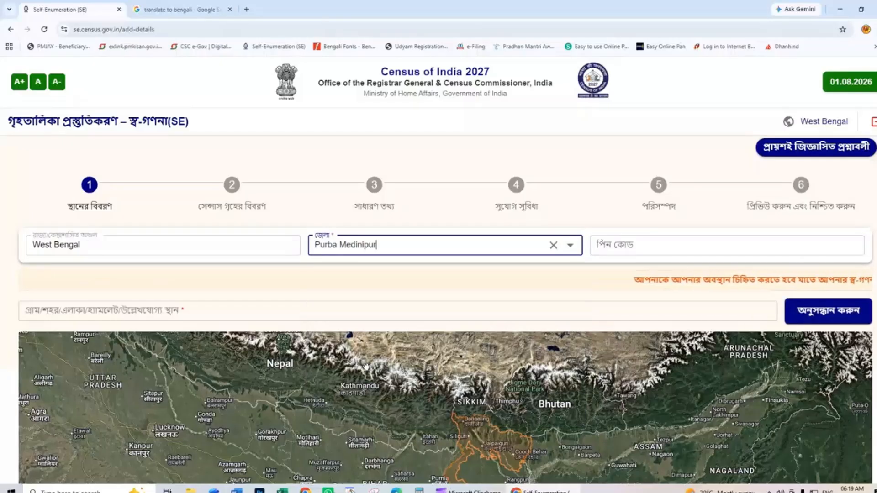
- Enter PIN code 724420 and type Alangiri into the village/locality search
{"action": "left_click", "coordinate": [629, 245]}
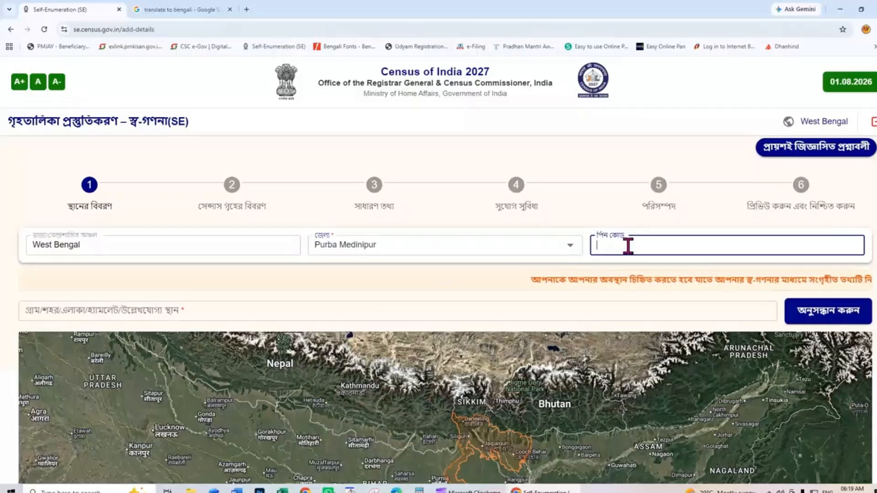
{"action": "type", "text": "7244"}
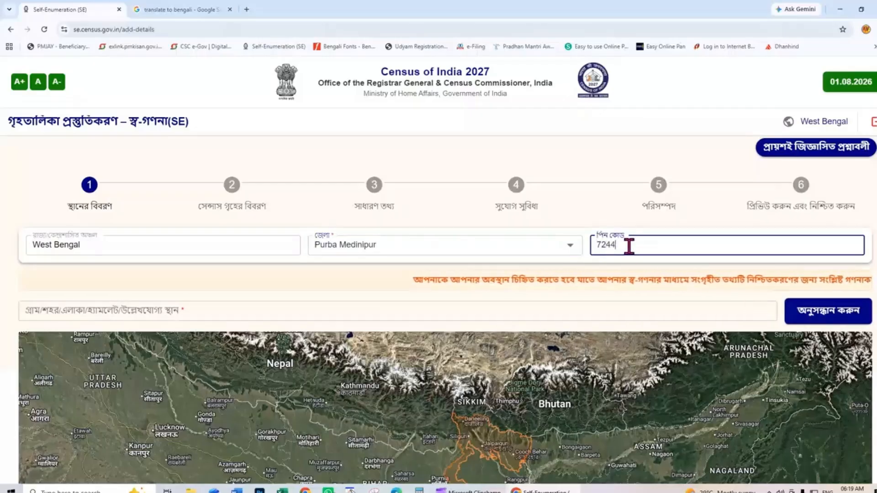
{"action": "type", "text": "20"}
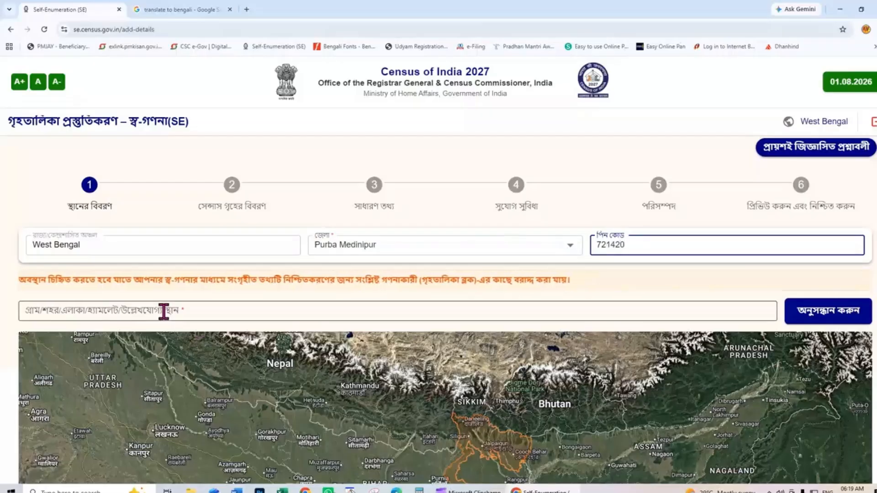
{"action": "left_click", "coordinate": [188, 311]}
{"action": "type", "text": "Alangiri"}
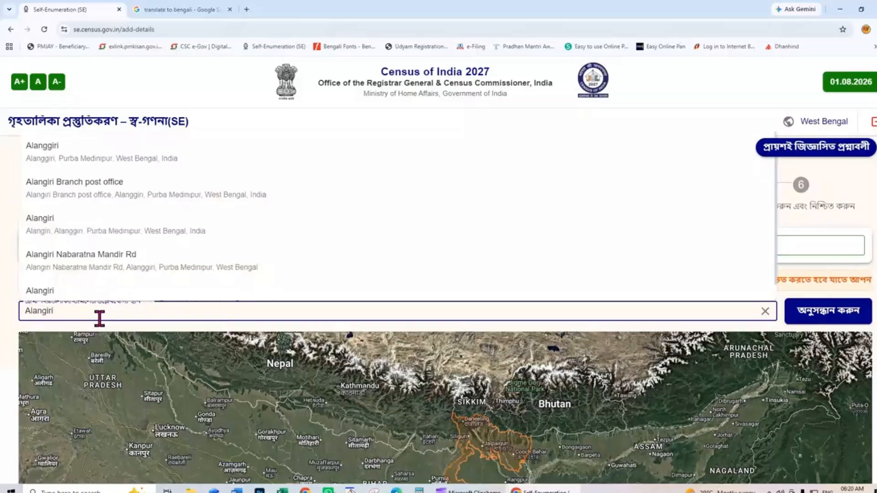
- Pick the 'ALANGIRI VLOG CHANNEL' place suggestion and locate it on the map
{"action": "type", "text": "Vlog"}
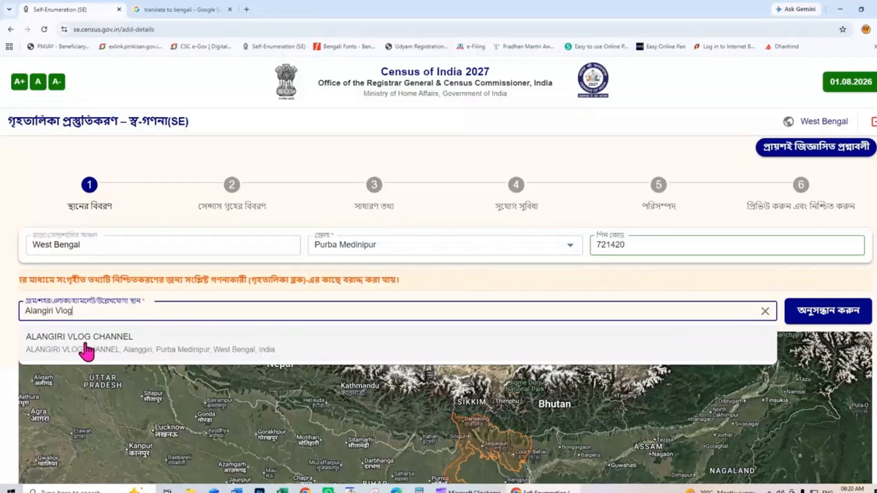
{"action": "left_click", "coordinate": [87, 350]}
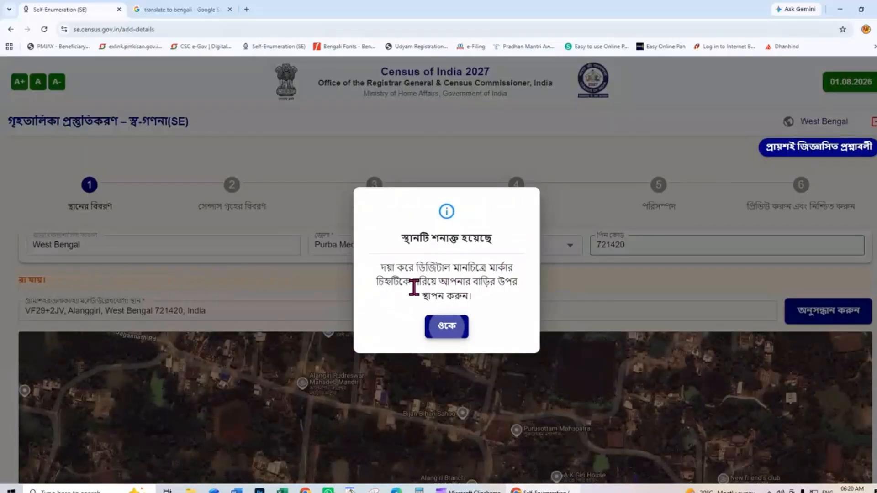
{"action": "left_click", "coordinate": [447, 327]}
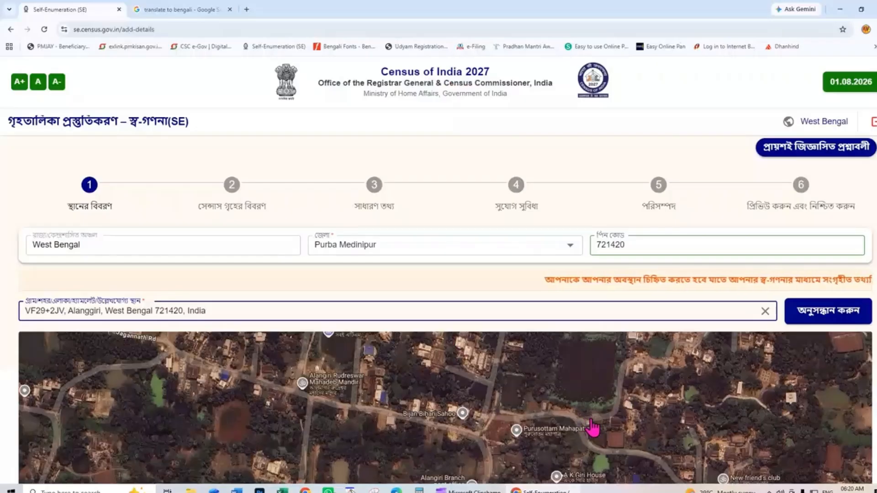
{"action": "left_click", "coordinate": [821, 324]}
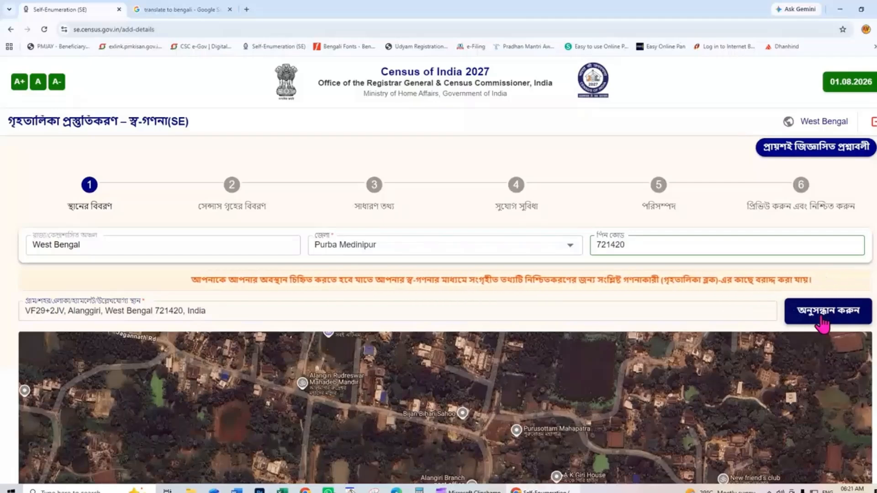
{"action": "left_click_drag", "start_coordinate": [667, 396], "coordinate": [665, 381]}
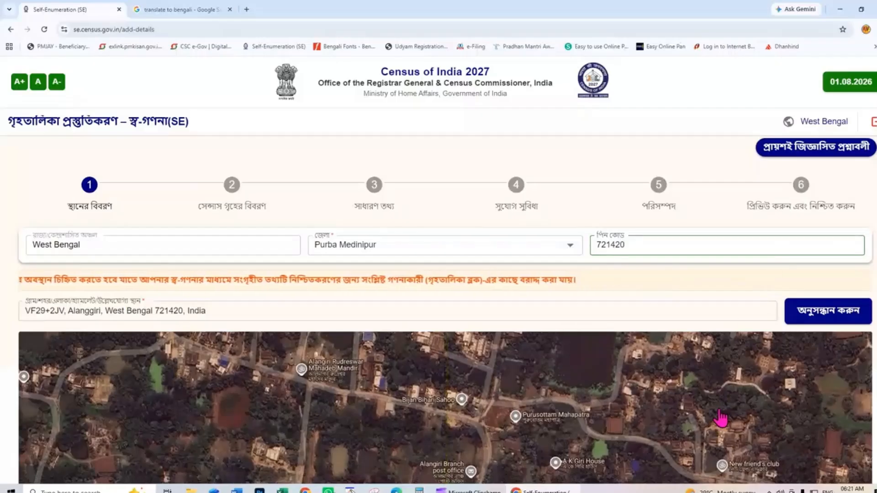
{"action": "scroll", "coordinate": [720, 418], "scroll_direction": "down", "scroll_amount": 4}
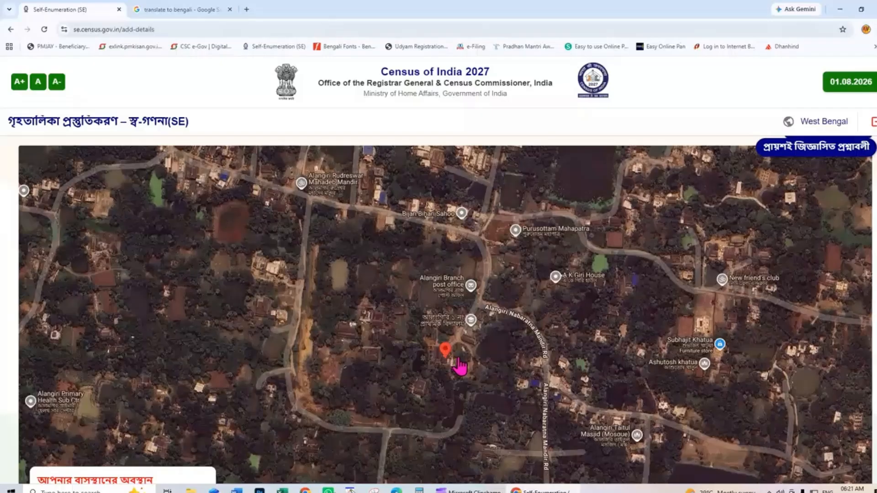
{"action": "mouse_move", "coordinate": [389, 337]}
{"action": "left_mouse_down"}
{"action": "mouse_move", "coordinate": [386, 353]}
{"action": "mouse_move", "coordinate": [387, 325]}
{"action": "mouse_move", "coordinate": [386, 348]}
{"action": "mouse_move", "coordinate": [387, 340]}
{"action": "left_mouse_up"}
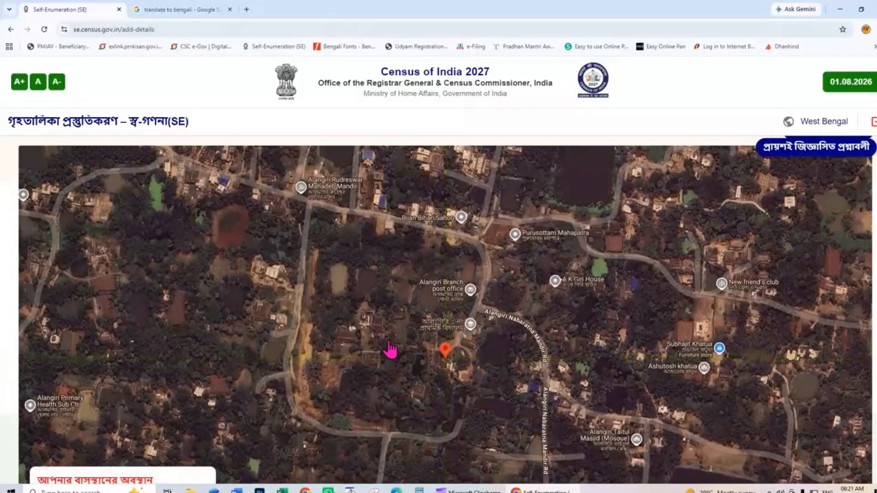
{"action": "scroll", "coordinate": [521, 319], "scroll_direction": "up", "scroll_amount": 2}
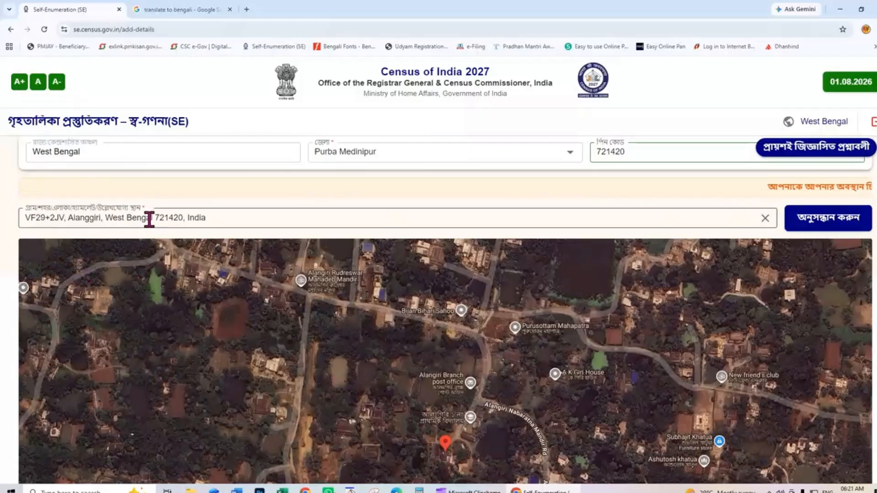
{"action": "left_click_drag", "start_coordinate": [257, 217], "coordinate": [24, 218]}
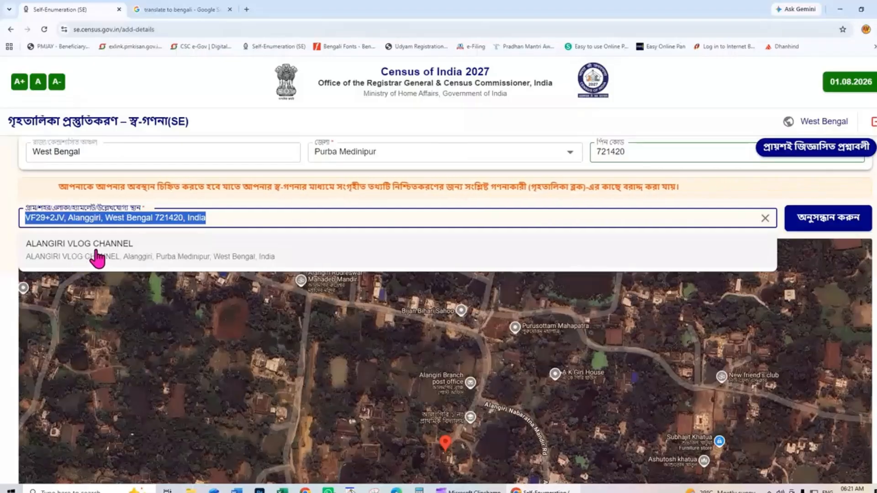
{"action": "left_click", "coordinate": [97, 257]}
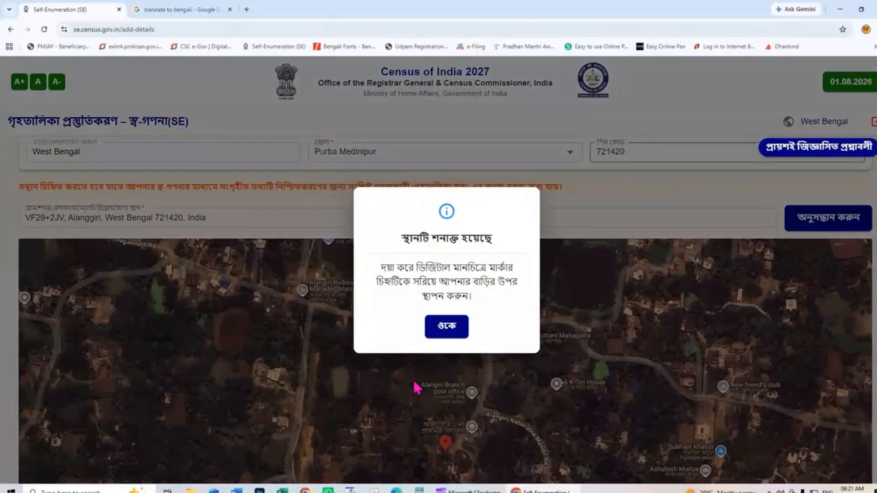
{"action": "left_click", "coordinate": [447, 331]}
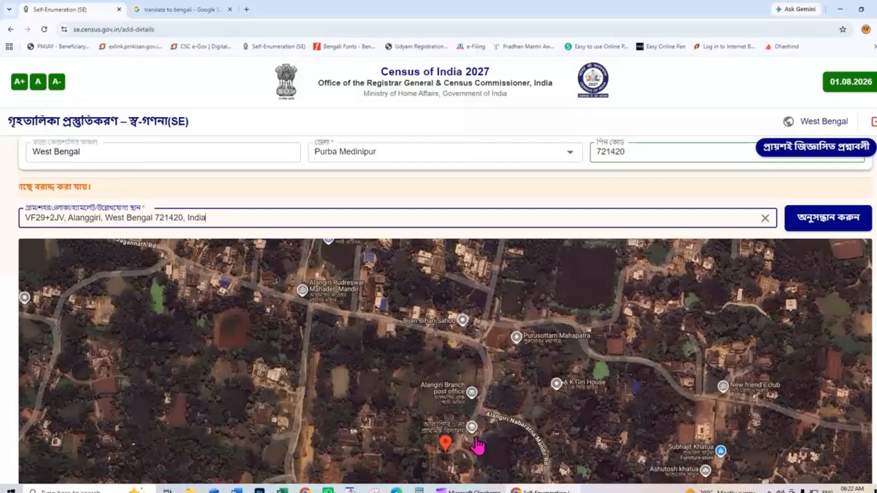
{"action": "scroll", "coordinate": [478, 447], "scroll_direction": "up", "scroll_amount": 2}
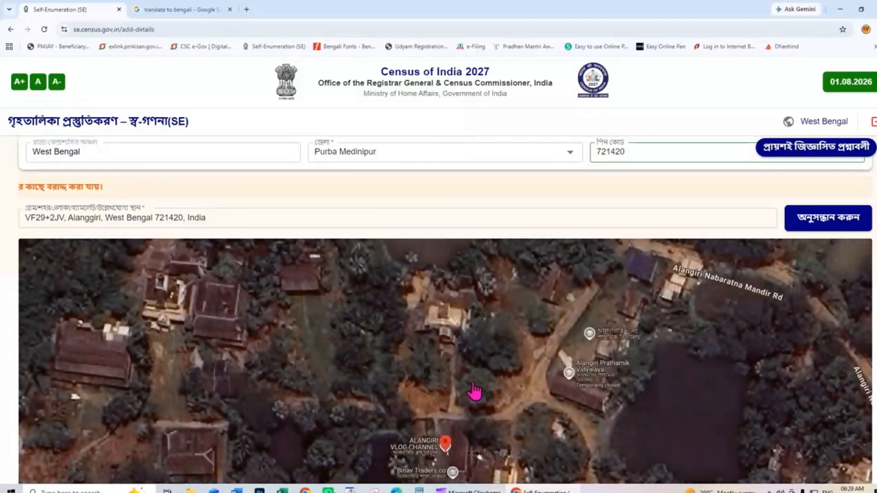
{"action": "scroll", "coordinate": [482, 442], "scroll_direction": "down", "scroll_amount": 1}
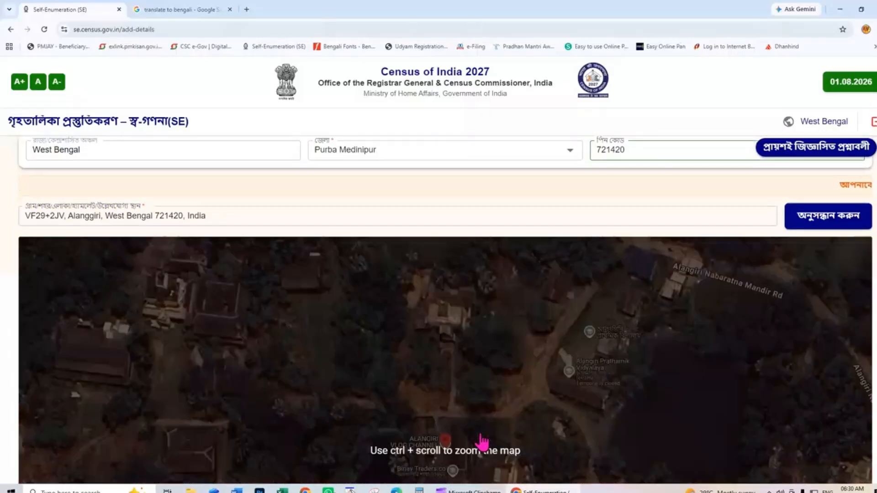
{"action": "scroll", "coordinate": [482, 442], "scroll_direction": "down", "scroll_amount": 2}
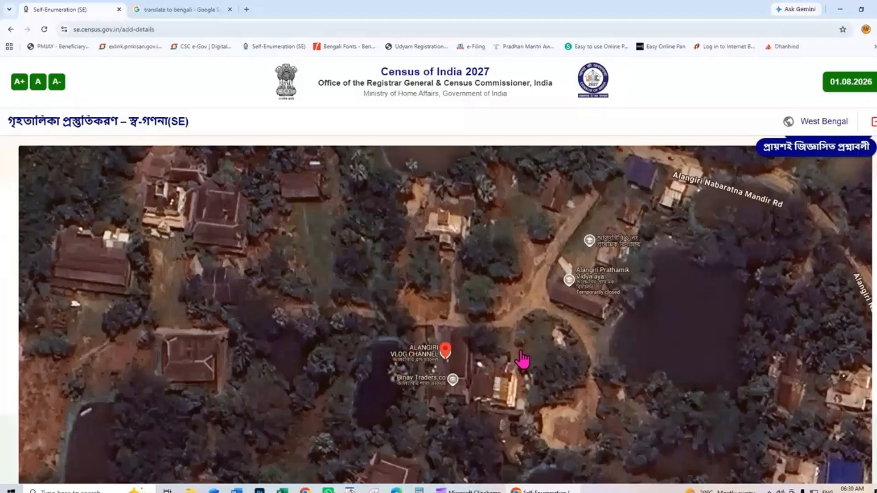
{"action": "scroll", "coordinate": [522, 360], "scroll_direction": "down", "scroll_amount": 3}
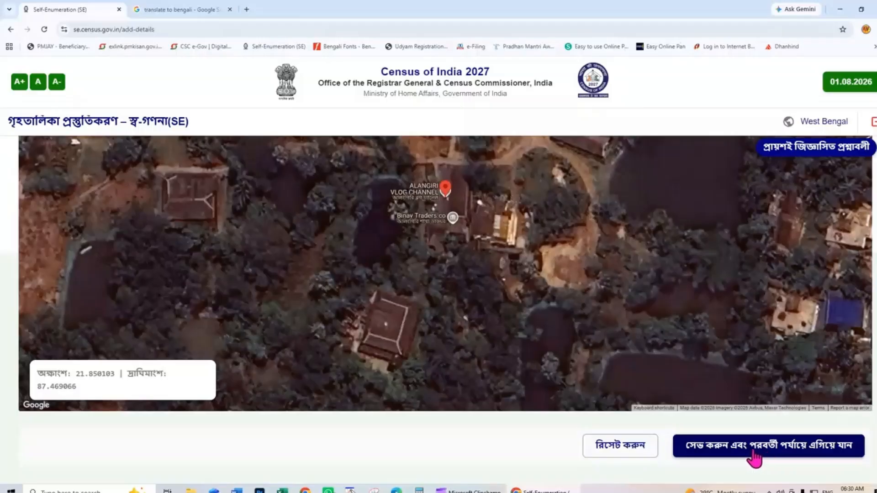
- Save the Purba Medinipur location and confirm it with হ্যাঁ
{"action": "left_click", "coordinate": [754, 457]}
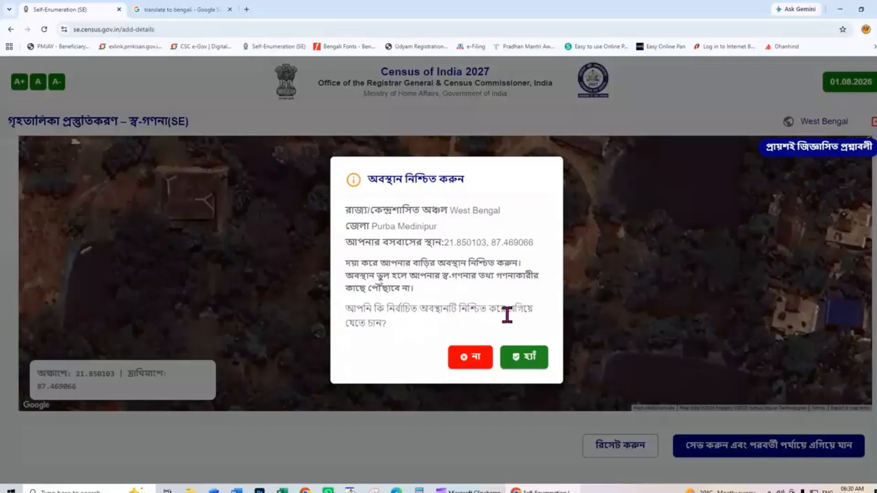
{"action": "left_click", "coordinate": [528, 361]}
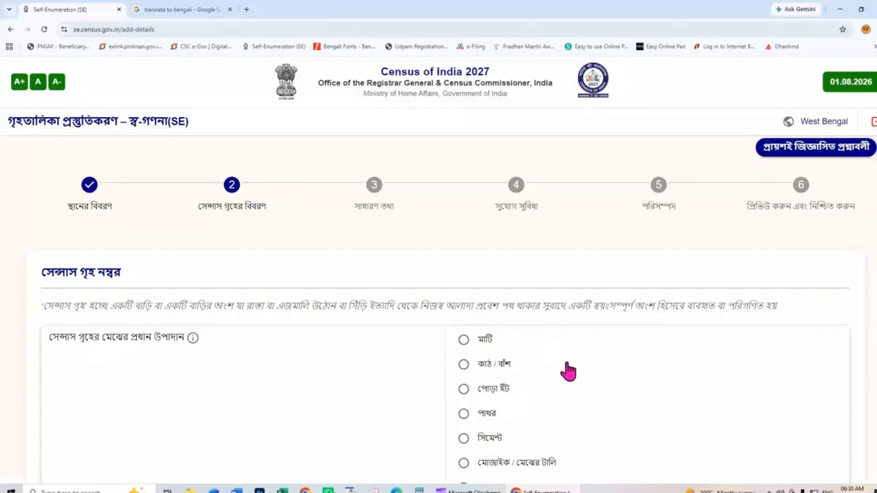
- Choose মাটি as floor material and মাটি / কাঁচা ইঁট as wall material
{"action": "scroll", "coordinate": [559, 351], "scroll_direction": "down", "scroll_amount": 2}
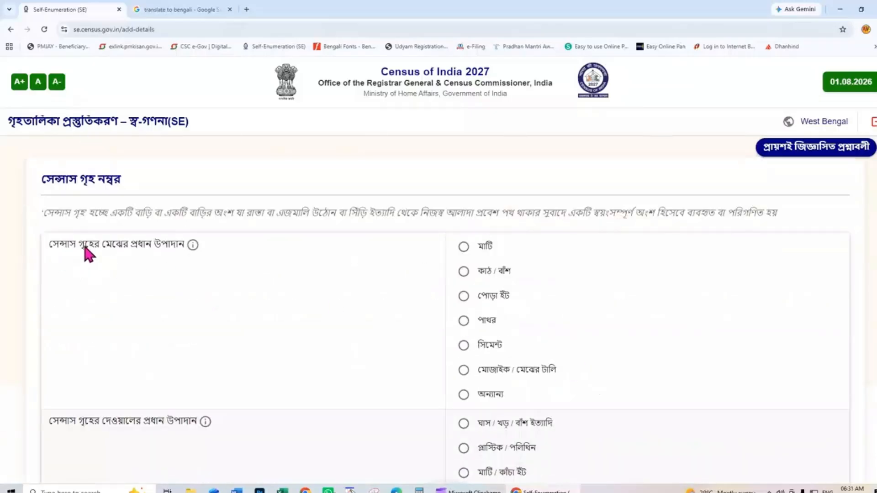
{"action": "mouse_move", "coordinate": [193, 248]}
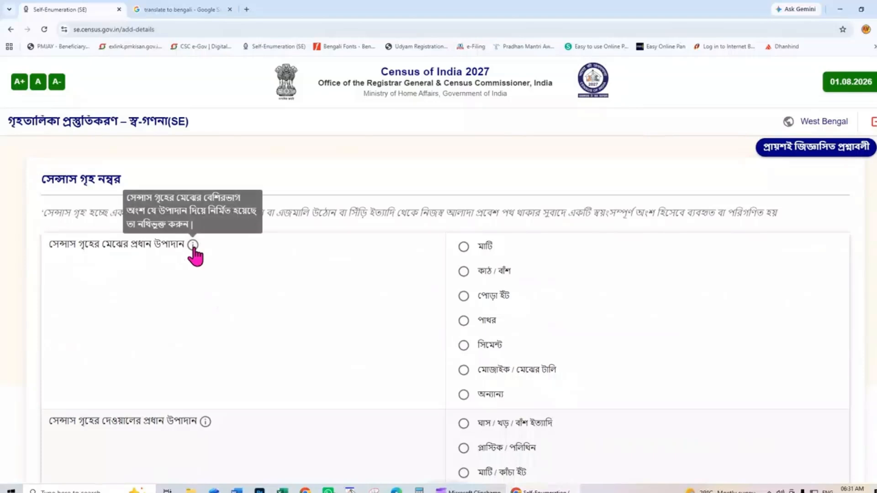
{"action": "left_click", "coordinate": [463, 247]}
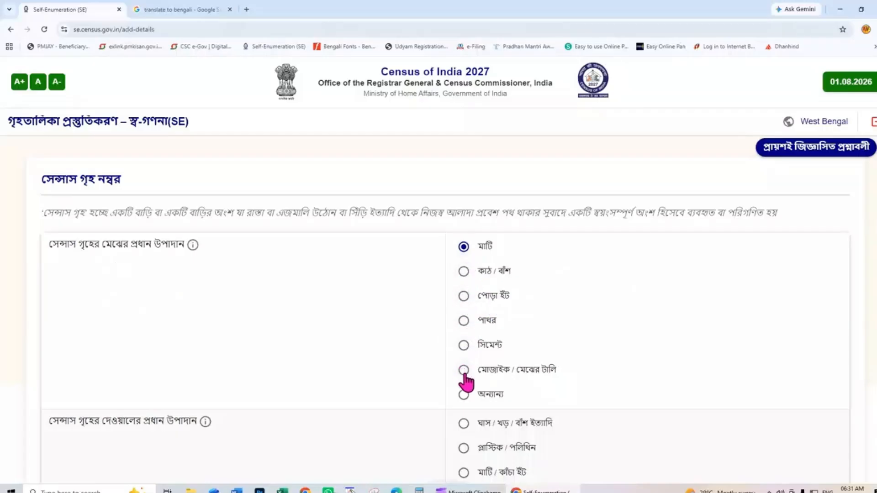
{"action": "scroll", "coordinate": [520, 398], "scroll_direction": "down", "scroll_amount": 2}
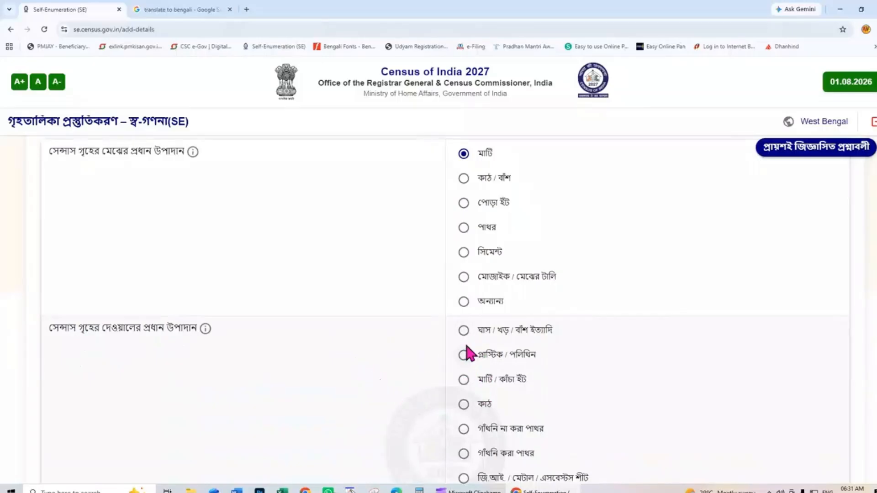
{"action": "scroll", "coordinate": [569, 368], "scroll_direction": "down", "scroll_amount": 2}
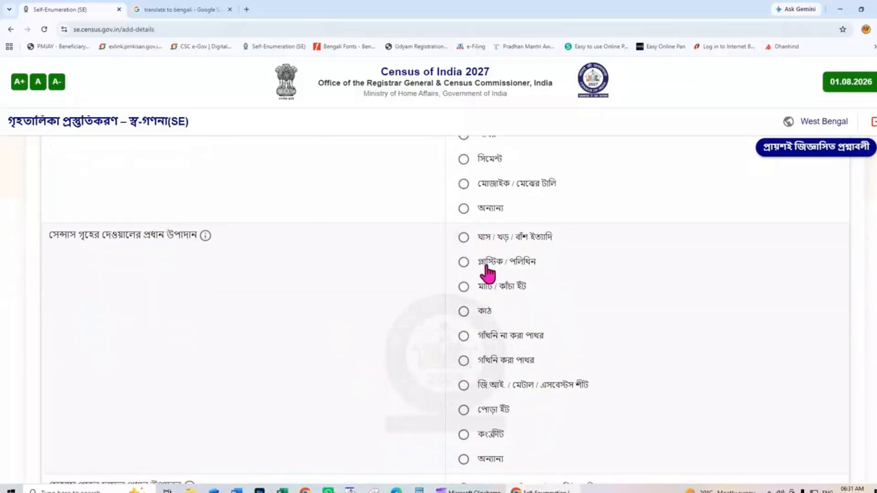
{"action": "left_click", "coordinate": [463, 287]}
{"action": "scroll", "coordinate": [566, 338], "scroll_direction": "down", "scroll_amount": 3}
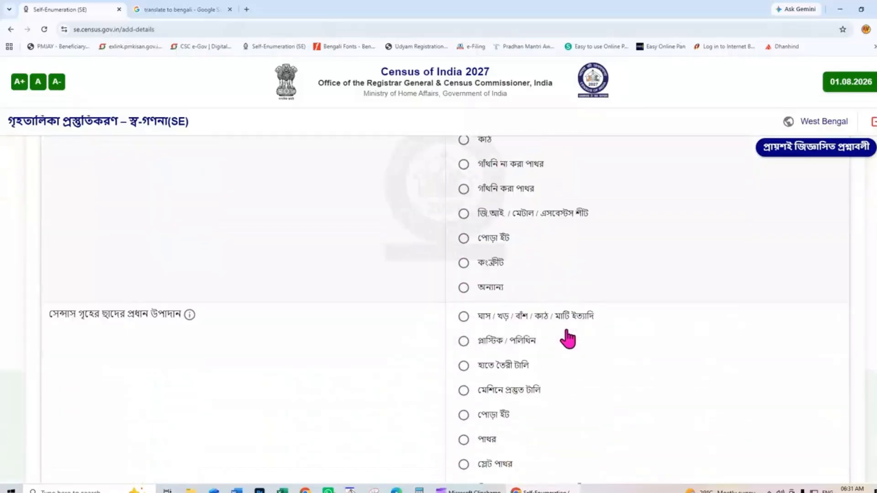
{"action": "scroll", "coordinate": [566, 331], "scroll_direction": "down", "scroll_amount": 2}
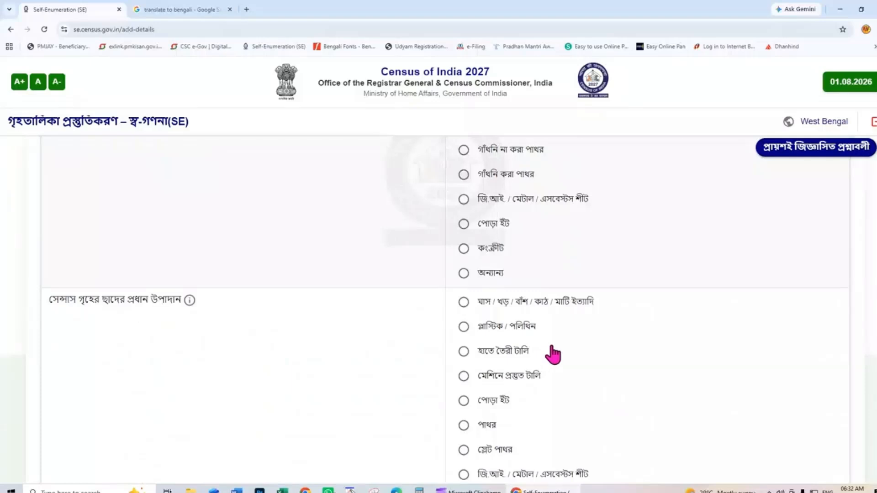
- Set roof to grass/straw/bamboo and condition to বাসযোগ্য, then save and confirm
{"action": "scroll", "coordinate": [548, 355], "scroll_direction": "down", "scroll_amount": 2}
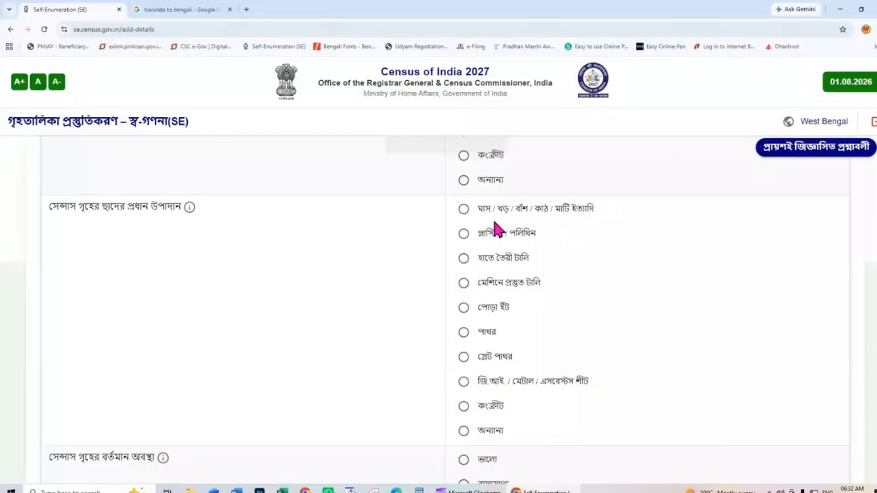
{"action": "left_click", "coordinate": [464, 209]}
{"action": "scroll", "coordinate": [546, 335], "scroll_direction": "down", "scroll_amount": 2}
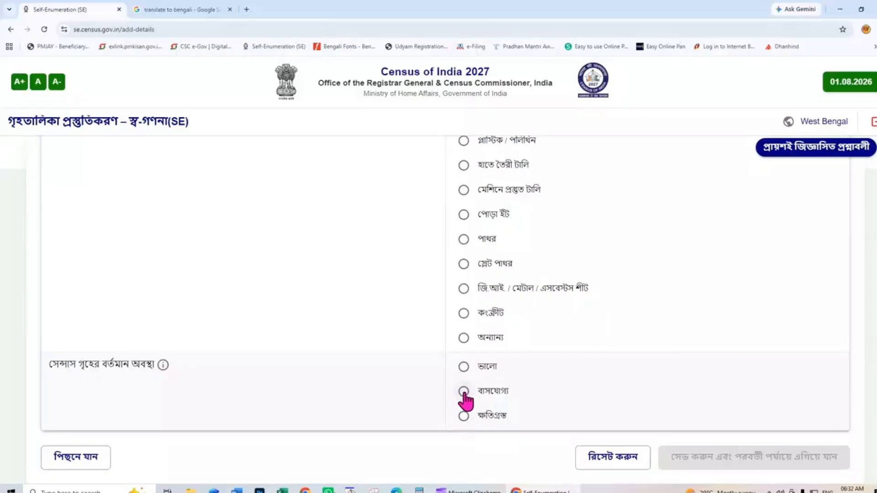
{"action": "left_click", "coordinate": [464, 391]}
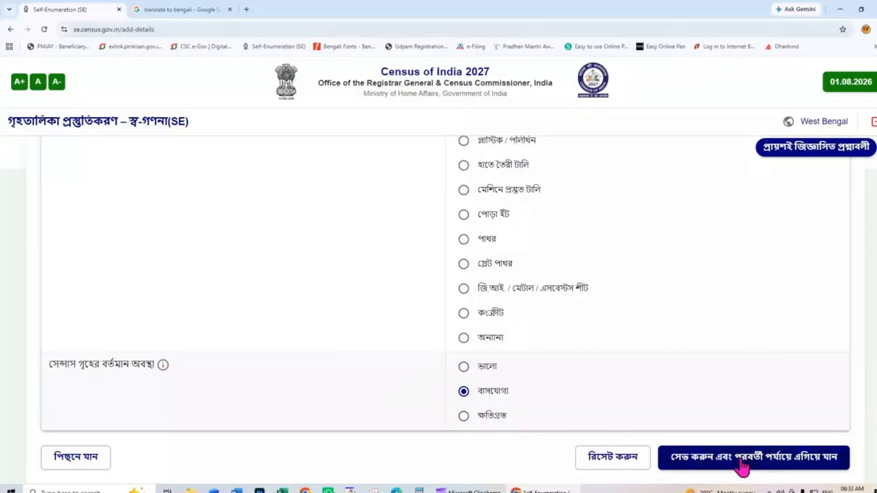
{"action": "left_click", "coordinate": [743, 463]}
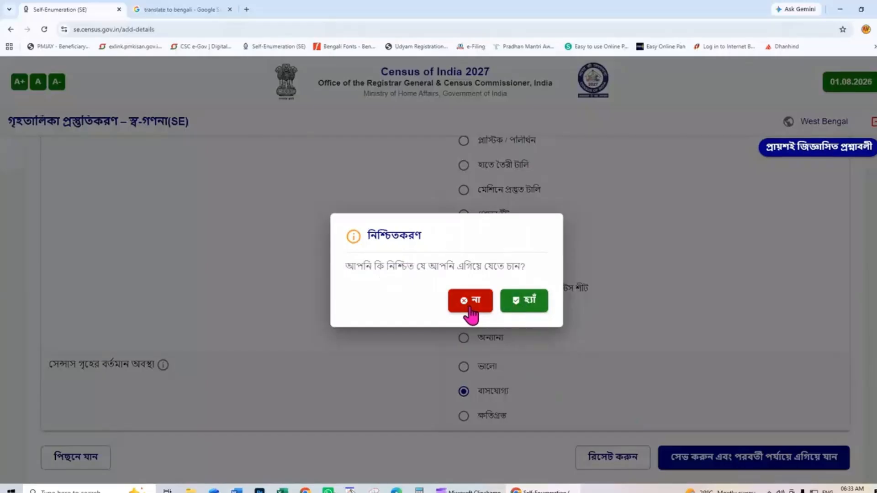
{"action": "left_click", "coordinate": [520, 308]}
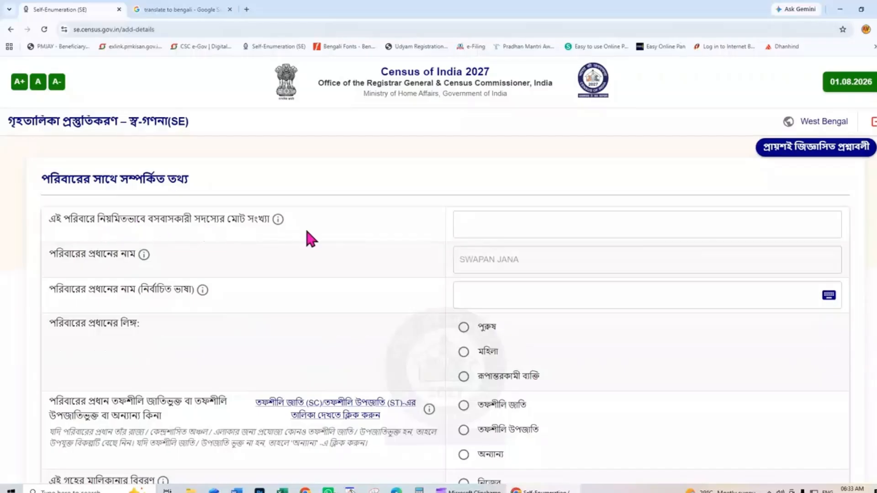
- Enter 4 household members and type the head's name in Bengali
{"action": "left_click", "coordinate": [466, 224]}
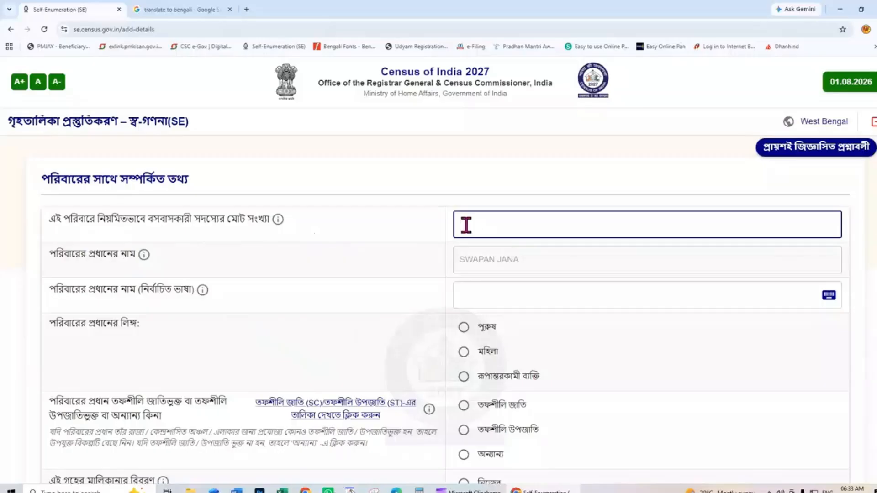
{"action": "type", "text": "4"}
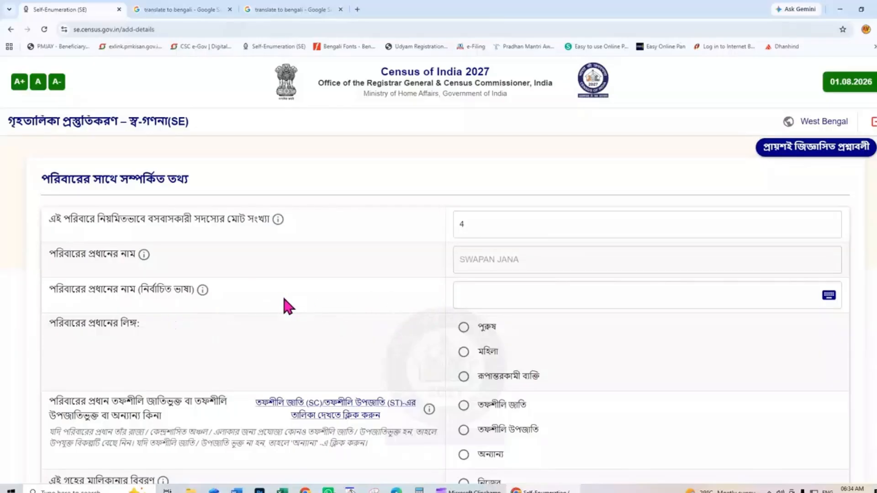
{"action": "left_click", "coordinate": [468, 297]}
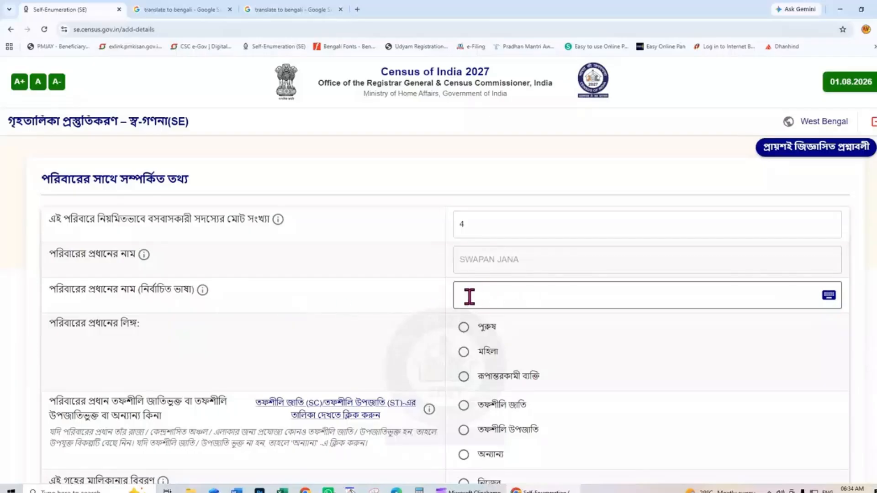
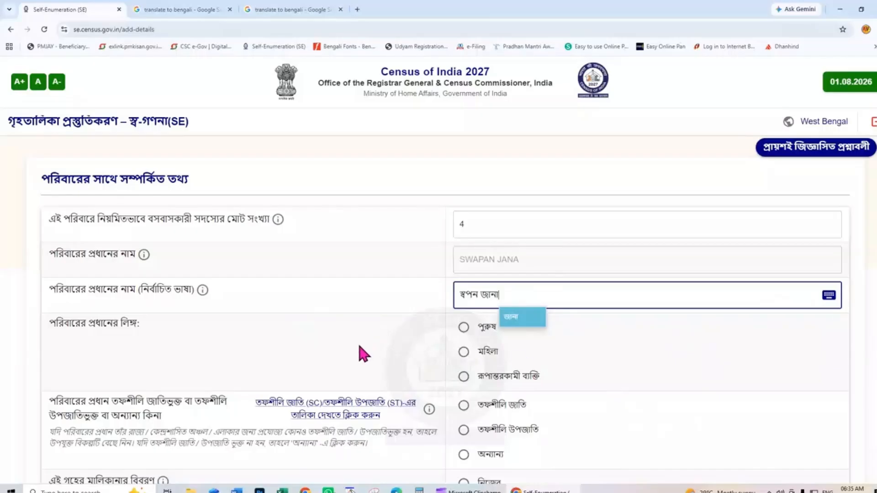
{"action": "scroll", "coordinate": [358, 342], "scroll_direction": "down", "scroll_amount": 2}
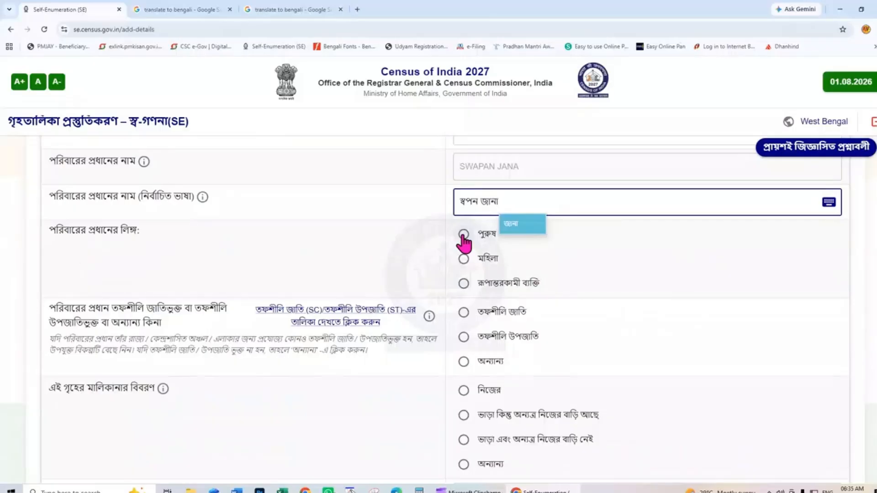
- Record the head as male (পুরুষ) in the অন্যান্য category, with the house owned (নিজের)
{"action": "left_click", "coordinate": [464, 235]}
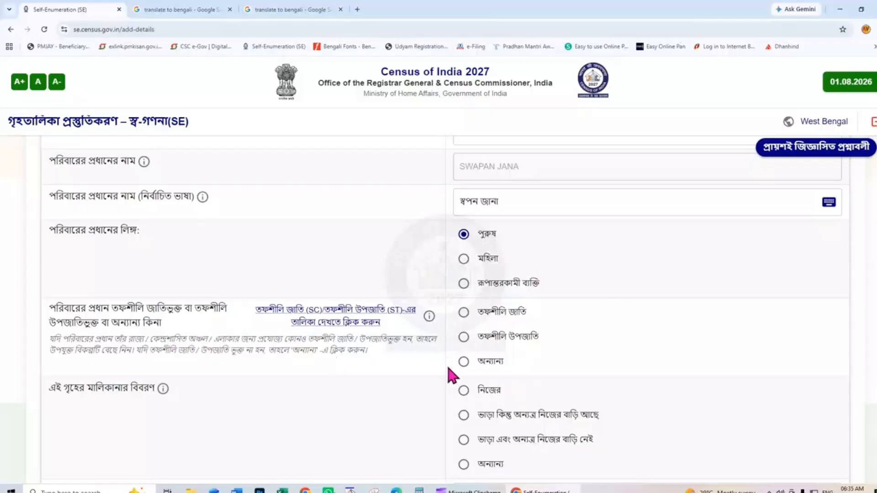
{"action": "left_click", "coordinate": [463, 362]}
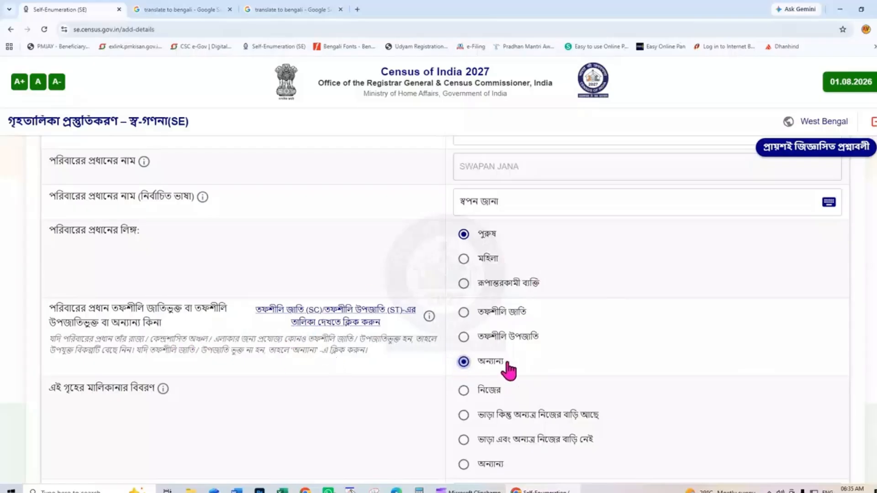
{"action": "scroll", "coordinate": [529, 364], "scroll_direction": "down", "scroll_amount": 2}
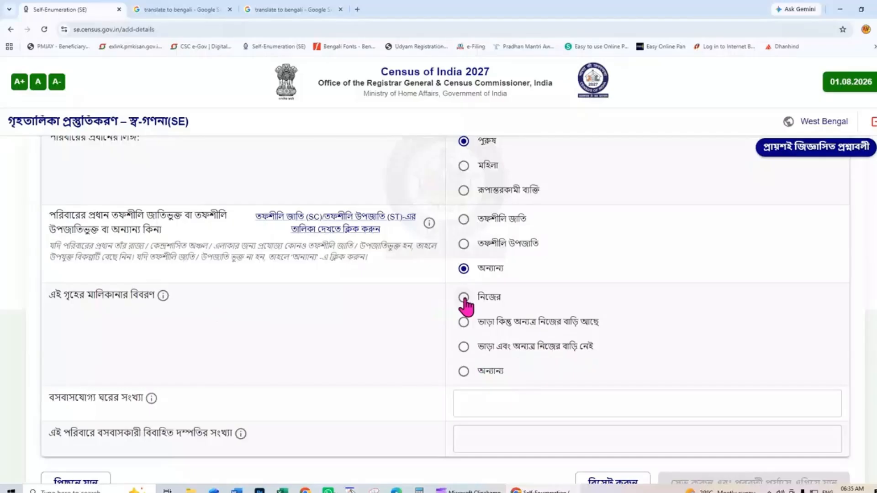
{"action": "left_click", "coordinate": [464, 298]}
- Enter 1 habitable room and 1 married couple, then save the general-information step
{"action": "left_click", "coordinate": [465, 398]}
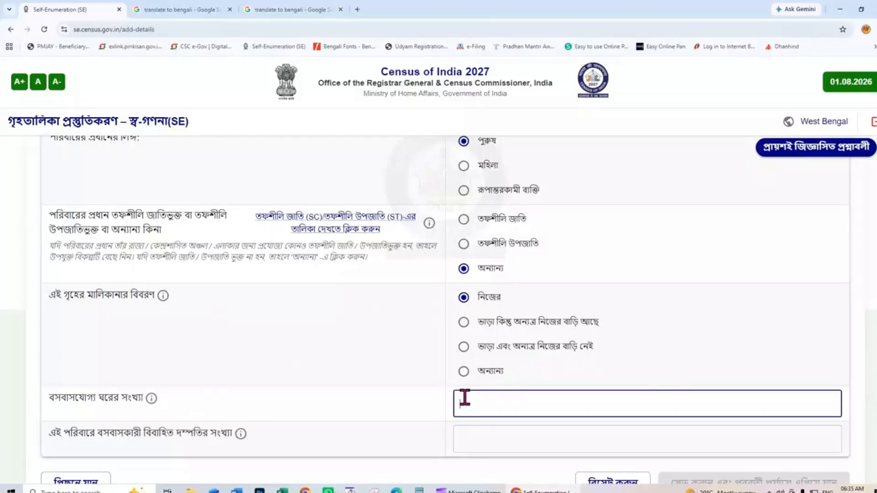
{"action": "type", "text": "1"}
{"action": "left_click", "coordinate": [469, 439]}
{"action": "type", "text": "1"}
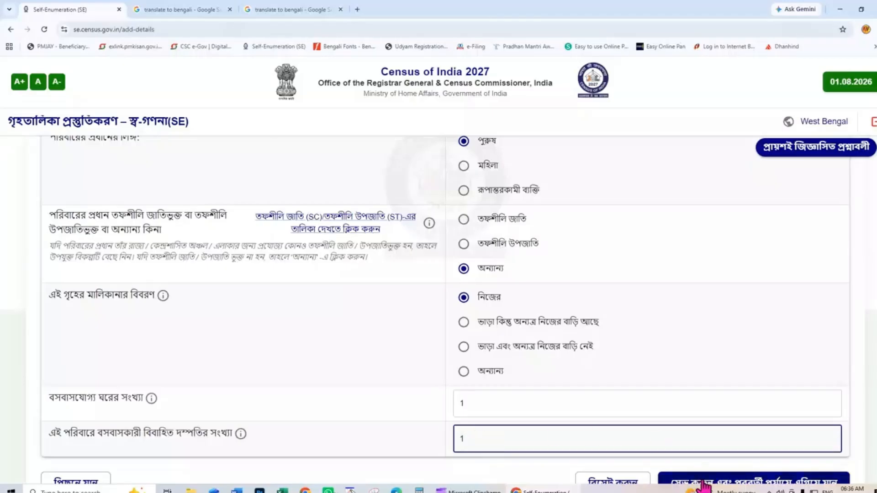
{"action": "left_click", "coordinate": [754, 483]}
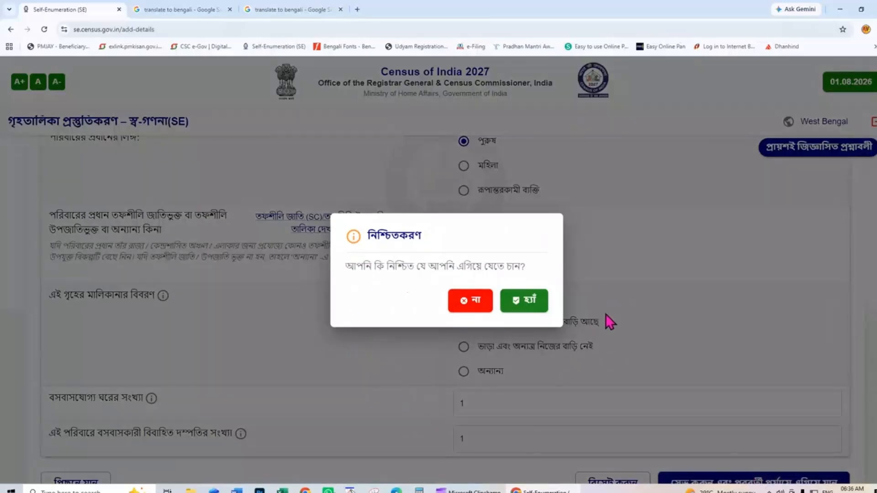
- Confirm with হ্যাঁ, then choose টিউবওয়েল / বোরহোল water within the premises and বিদ্যুৎ for lighting
{"action": "left_click", "coordinate": [530, 302]}
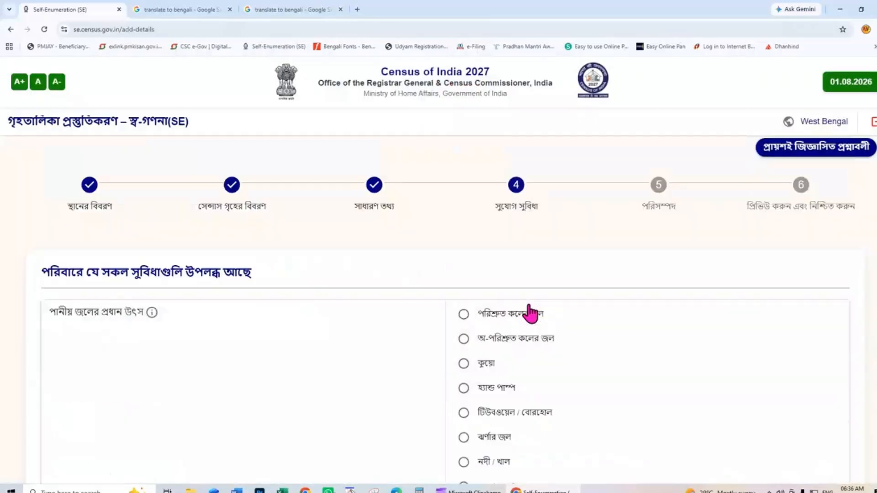
{"action": "scroll", "coordinate": [176, 340], "scroll_direction": "down", "scroll_amount": 2}
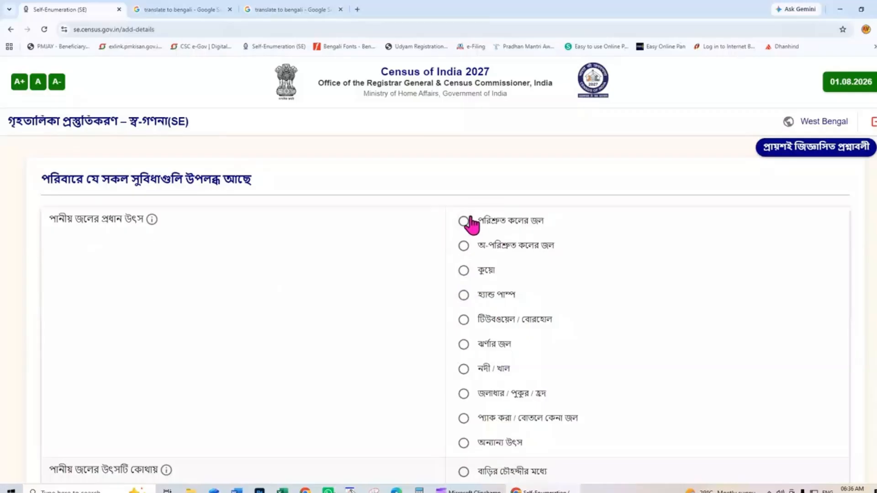
{"action": "left_click", "coordinate": [463, 322]}
{"action": "scroll", "coordinate": [525, 366], "scroll_direction": "down", "scroll_amount": 4}
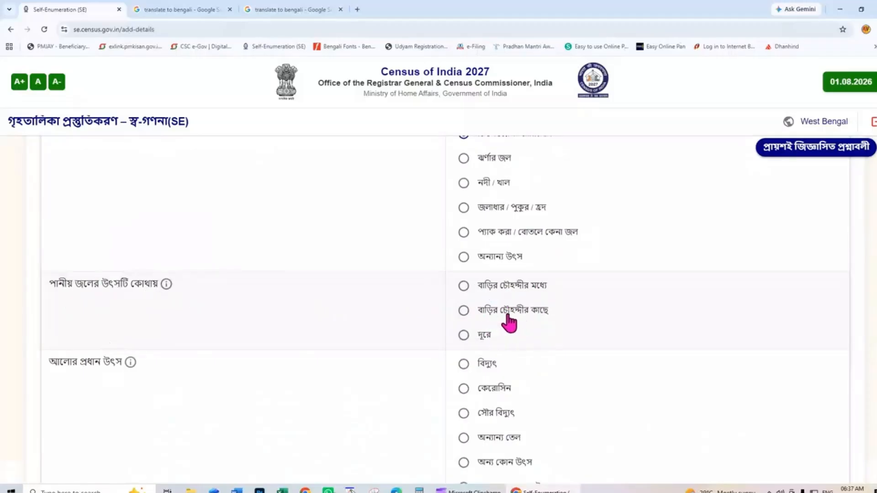
{"action": "left_click", "coordinate": [463, 287]}
{"action": "scroll", "coordinate": [383, 375], "scroll_direction": "down", "scroll_amount": 2}
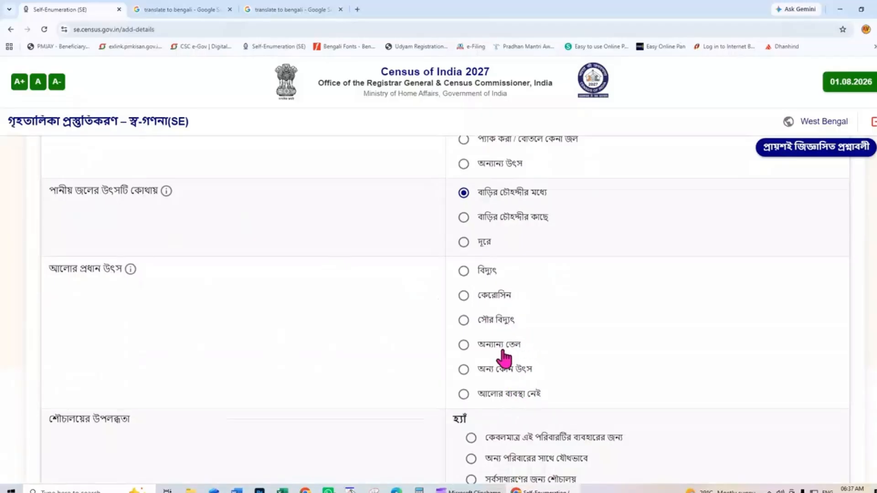
{"action": "left_click", "coordinate": [464, 271]}
{"action": "scroll", "coordinate": [102, 363], "scroll_direction": "down", "scroll_amount": 2}
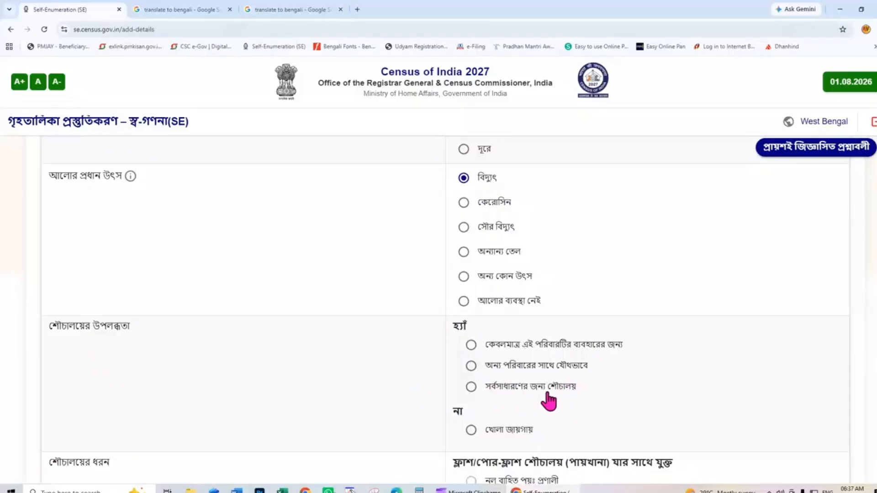
- Mark সর্বসাধারণের জন্য শৌচালয় as the toilet and move down to the drainage question
{"action": "left_click", "coordinate": [471, 387]}
{"action": "scroll", "coordinate": [231, 364], "scroll_direction": "down", "scroll_amount": 1}
{"action": "scroll", "coordinate": [231, 364], "scroll_direction": "down", "scroll_amount": 3}
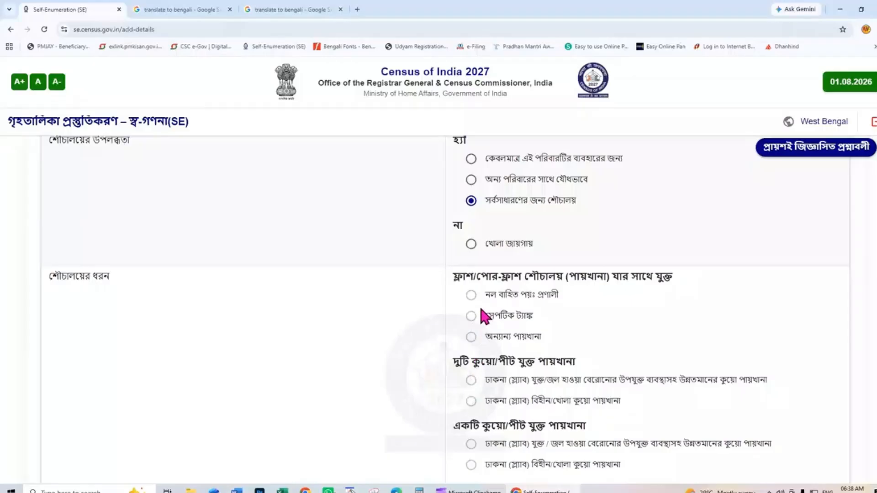
{"action": "scroll", "coordinate": [480, 320], "scroll_direction": "down", "scroll_amount": 4}
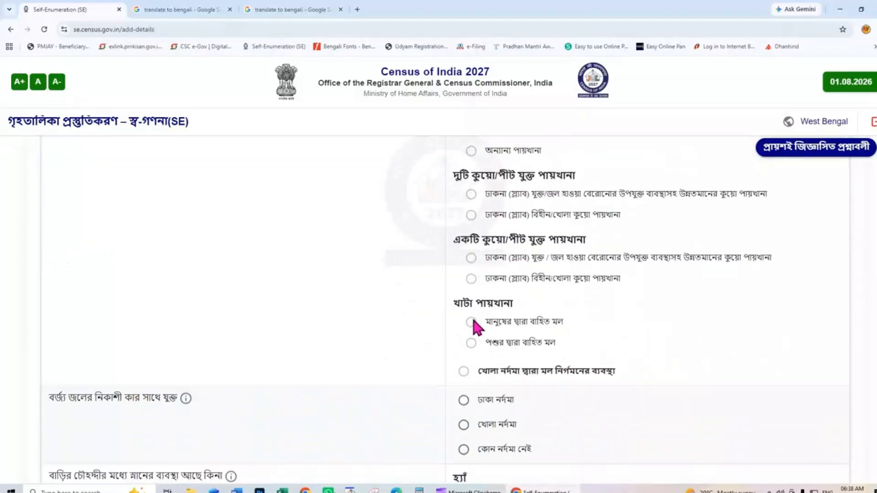
{"action": "left_click_drag", "start_coordinate": [470, 358], "coordinate": [469, 274]}
{"action": "left_click", "coordinate": [470, 275]}
{"action": "scroll", "coordinate": [476, 226], "scroll_direction": "up", "scroll_amount": 4}
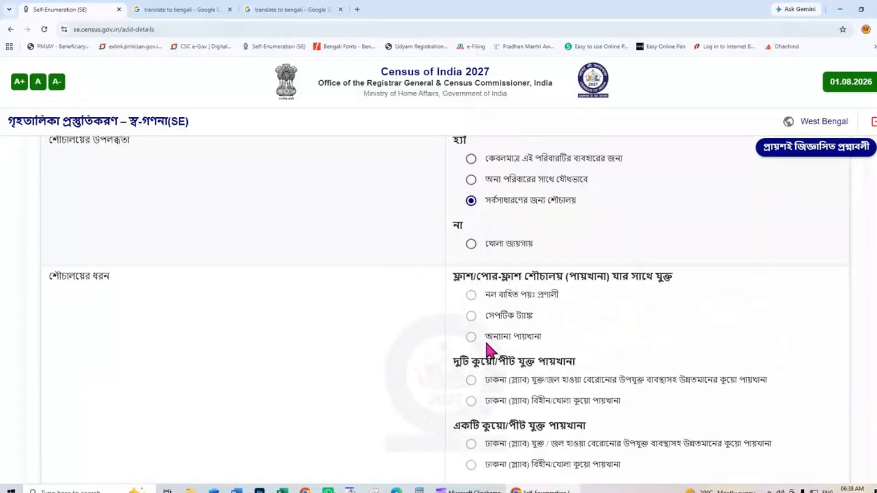
{"action": "scroll", "coordinate": [503, 421], "scroll_direction": "down", "scroll_amount": 2}
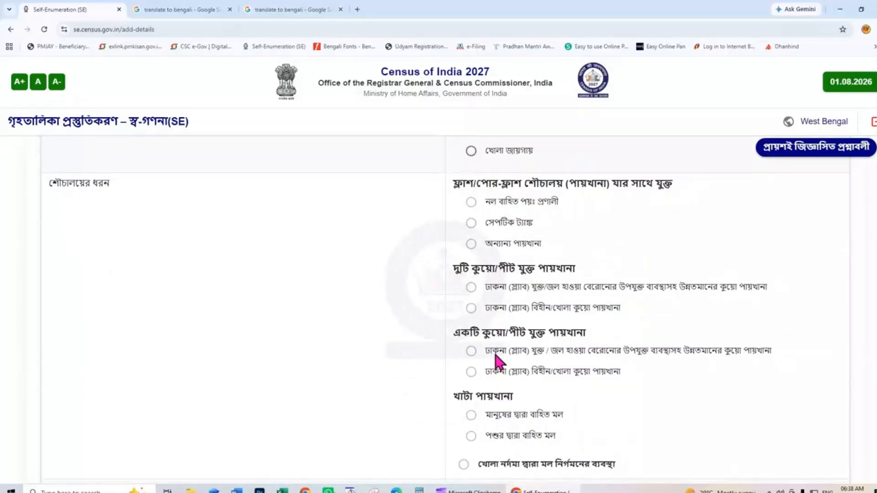
{"action": "scroll", "coordinate": [497, 353], "scroll_direction": "down", "scroll_amount": 4}
{"action": "scroll", "coordinate": [496, 360], "scroll_direction": "up", "scroll_amount": 6}
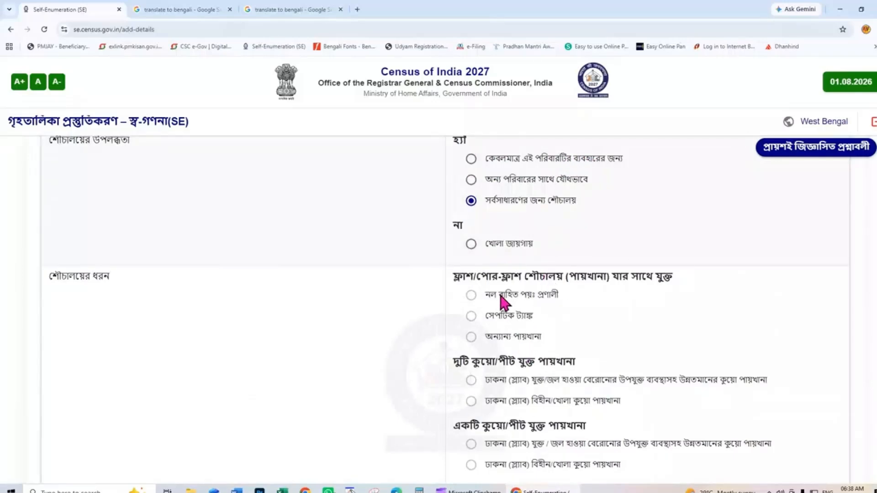
{"action": "scroll", "coordinate": [501, 366], "scroll_direction": "down", "scroll_amount": 1}
{"action": "scroll", "coordinate": [500, 369], "scroll_direction": "down", "scroll_amount": 3}
{"action": "scroll", "coordinate": [503, 372], "scroll_direction": "down", "scroll_amount": 4}
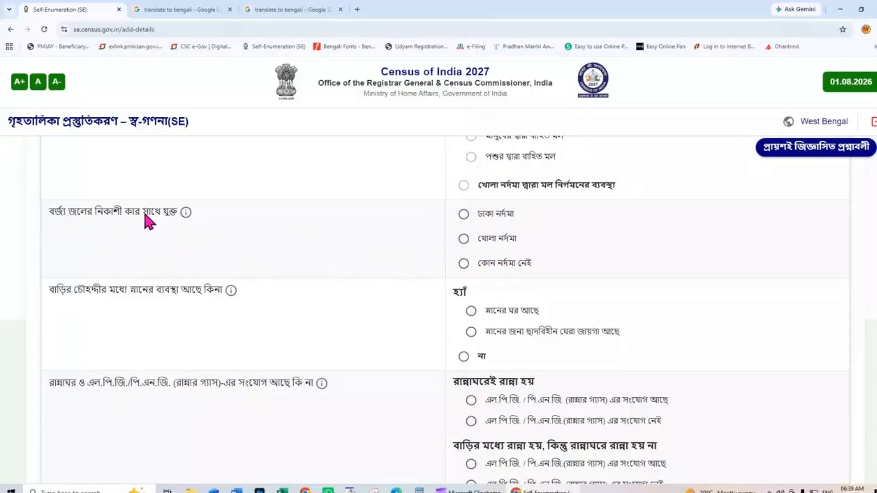
- Select কোন নর্দমা নেই for drainage, না for bathing, and outdoor cooking with LPG/PNG
{"action": "left_click", "coordinate": [463, 265]}
{"action": "left_click", "coordinate": [464, 357]}
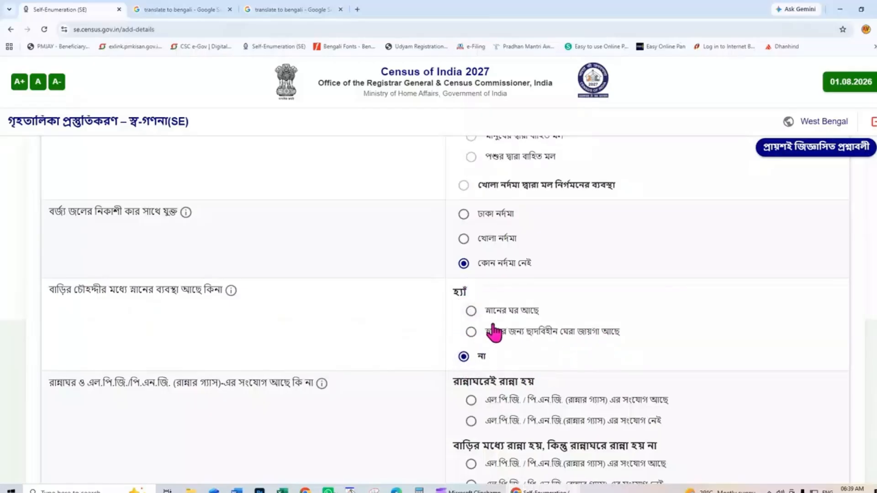
{"action": "scroll", "coordinate": [462, 377], "scroll_direction": "down", "scroll_amount": 4}
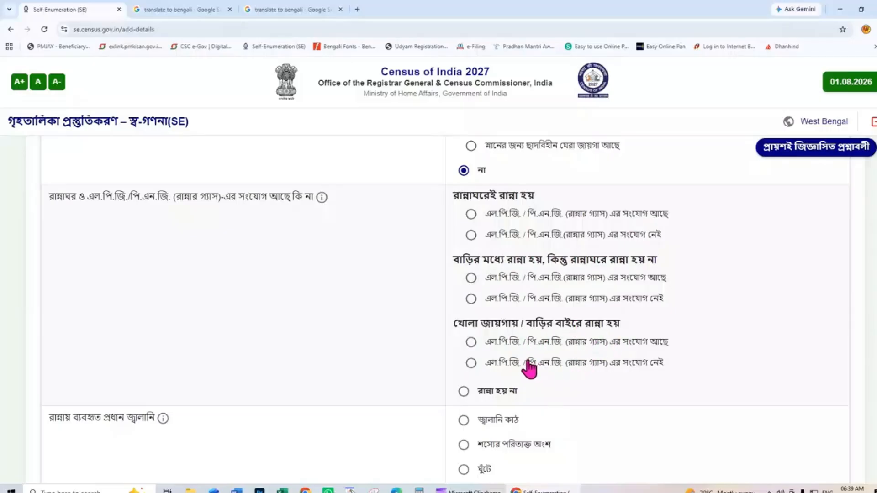
{"action": "left_click", "coordinate": [472, 343]}
{"action": "scroll", "coordinate": [601, 372], "scroll_direction": "down", "scroll_amount": 2}
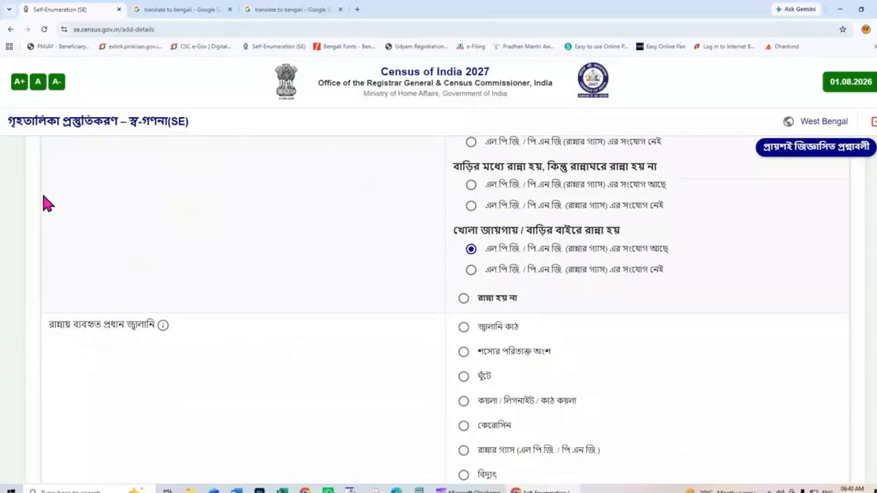
{"action": "scroll", "coordinate": [607, 382], "scroll_direction": "down", "scroll_amount": 2}
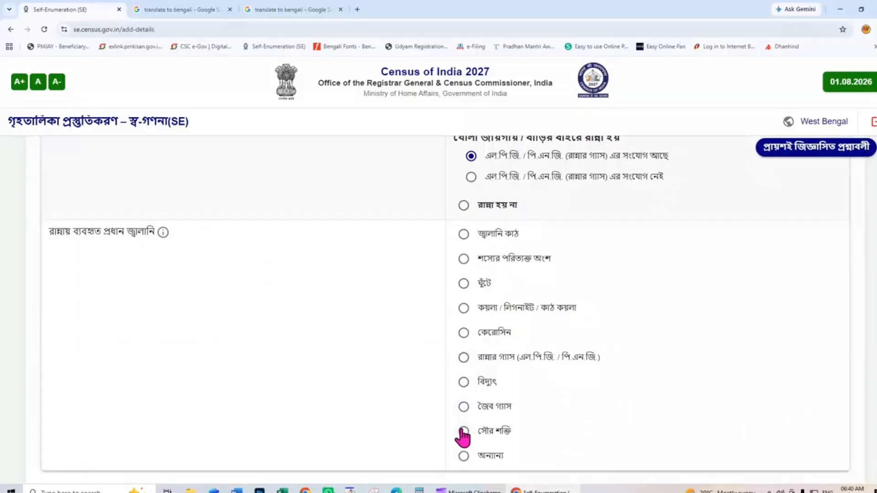
- Choose জ্বালানি কাঠ as cooking fuel, then save the amenities step and confirm with হ্যাঁ
{"action": "left_click", "coordinate": [463, 233]}
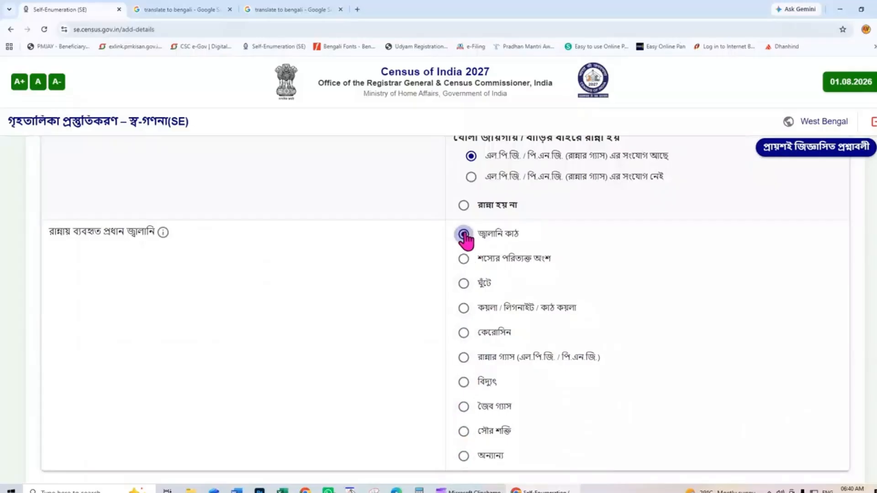
{"action": "scroll", "coordinate": [551, 277], "scroll_direction": "down", "scroll_amount": 2}
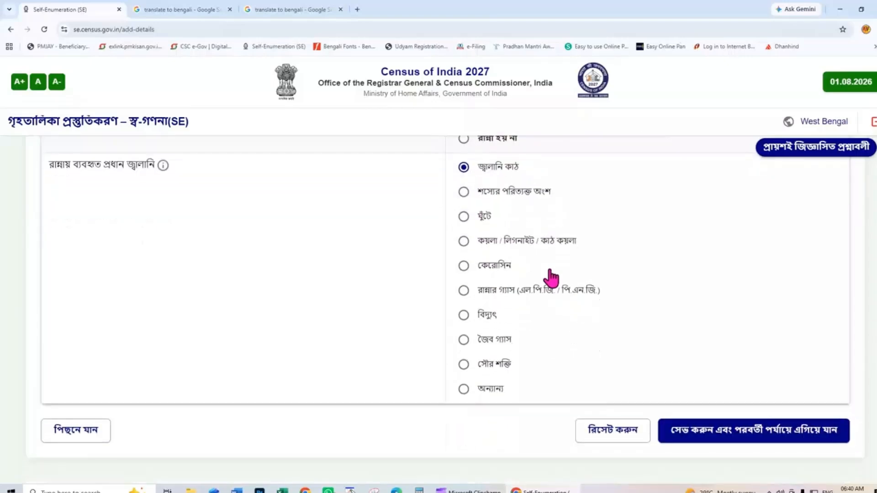
{"action": "scroll", "coordinate": [556, 344], "scroll_direction": "up", "scroll_amount": 5}
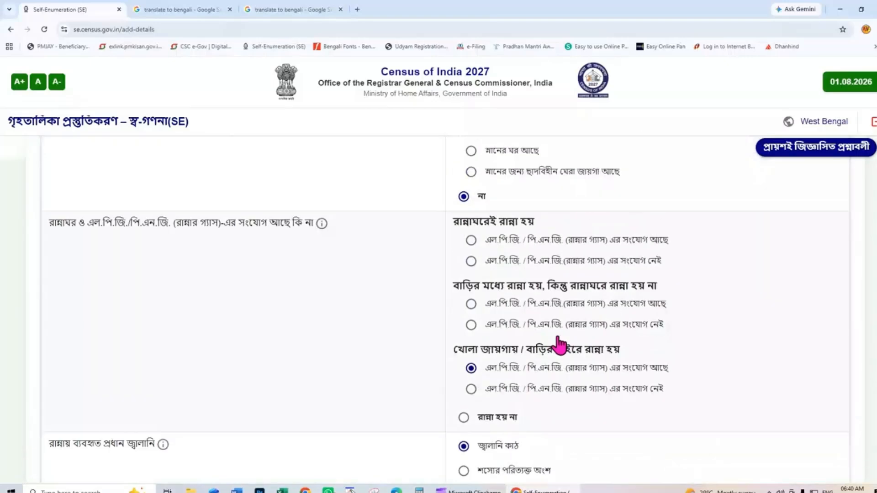
{"action": "scroll", "coordinate": [554, 345], "scroll_direction": "down", "scroll_amount": 5}
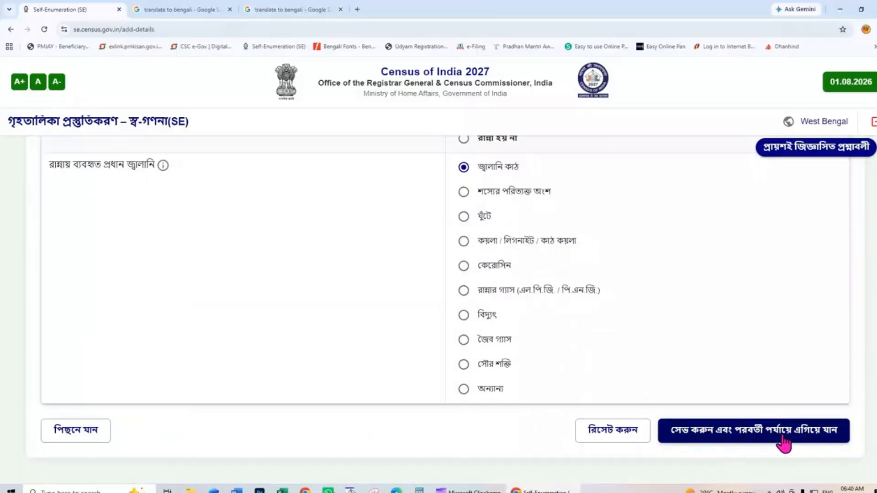
{"action": "left_click", "coordinate": [731, 437]}
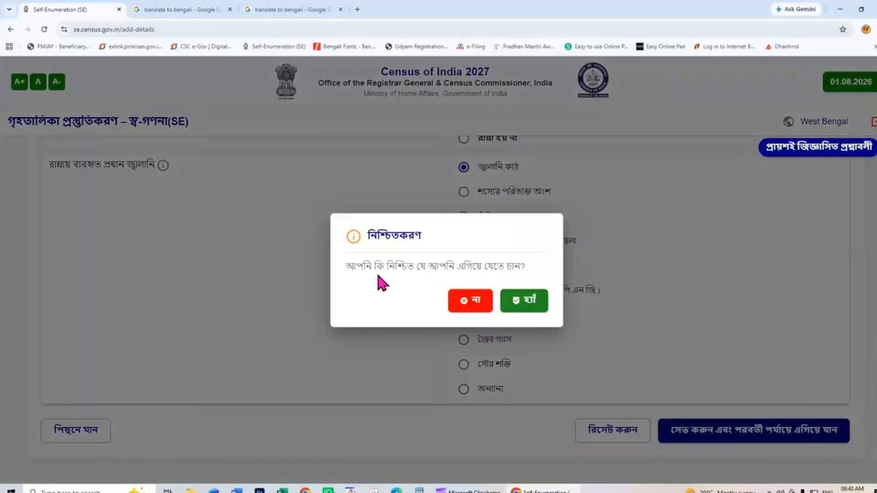
{"action": "left_click", "coordinate": [525, 302]}
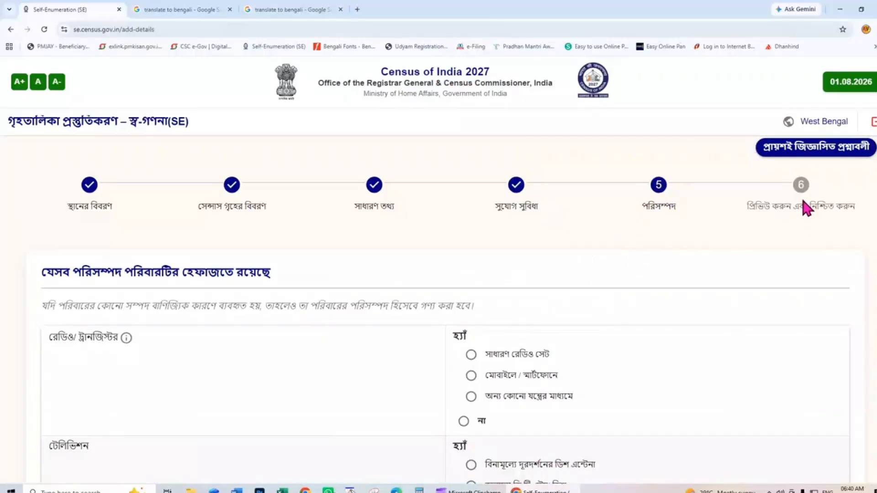
- Select মোবাইলে / স্মার্টফোনে for radio and না for television
{"action": "scroll", "coordinate": [693, 315], "scroll_direction": "down", "scroll_amount": 2}
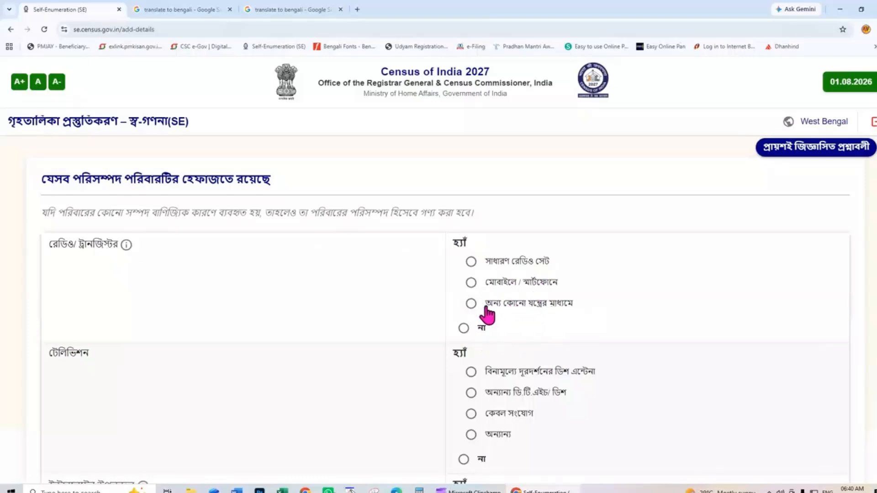
{"action": "left_click", "coordinate": [470, 283]}
{"action": "scroll", "coordinate": [470, 290], "scroll_direction": "down", "scroll_amount": 2}
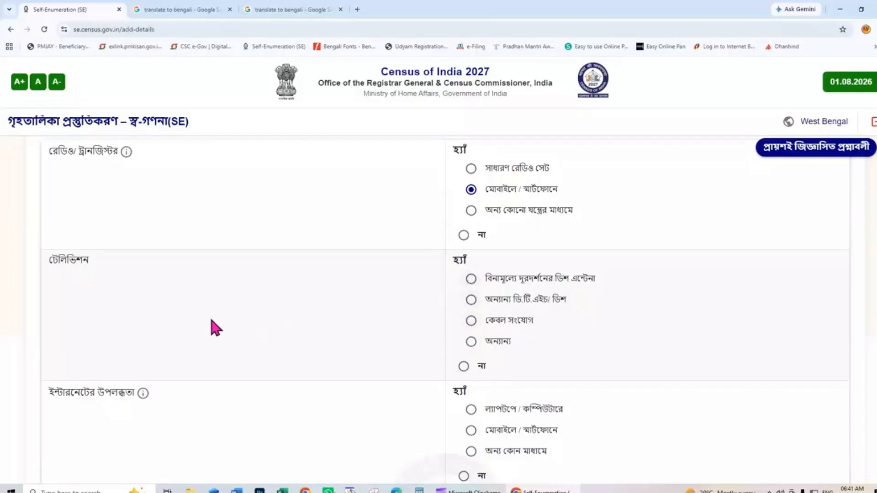
{"action": "left_click", "coordinate": [463, 368]}
{"action": "scroll", "coordinate": [561, 368], "scroll_direction": "down", "scroll_amount": 2}
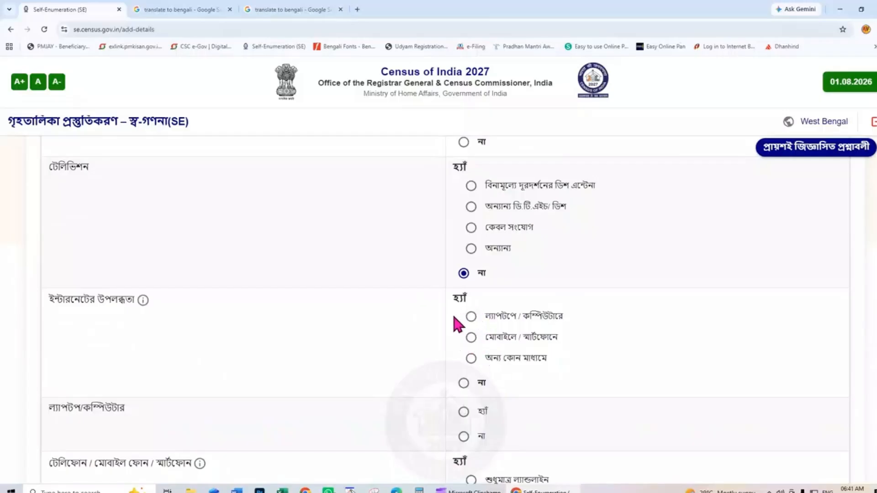
- Record internet via mobile/smartphone, no laptop or computer, and a smartphone as the only phone
{"action": "left_click", "coordinate": [474, 343]}
{"action": "scroll", "coordinate": [491, 355], "scroll_direction": "down", "scroll_amount": 4}
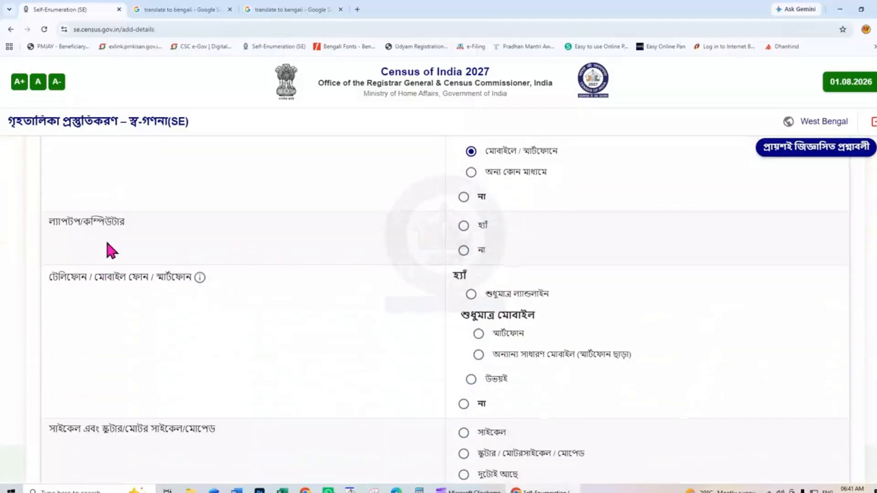
{"action": "left_click", "coordinate": [463, 251]}
{"action": "left_click", "coordinate": [478, 334]}
- Record a সাইকেল, না for a four-wheeler, and ধানজাত দ্রব্য as the main food grain
{"action": "scroll", "coordinate": [514, 361], "scroll_direction": "down", "scroll_amount": 2}
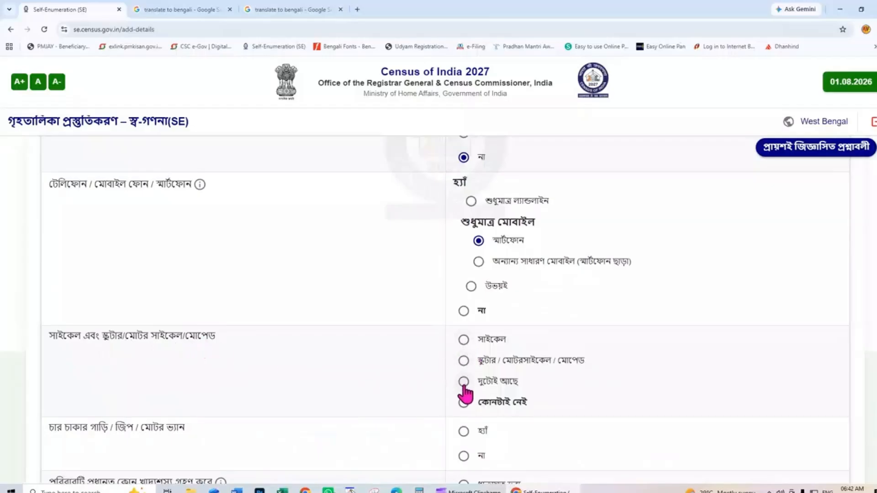
{"action": "left_click", "coordinate": [464, 342]}
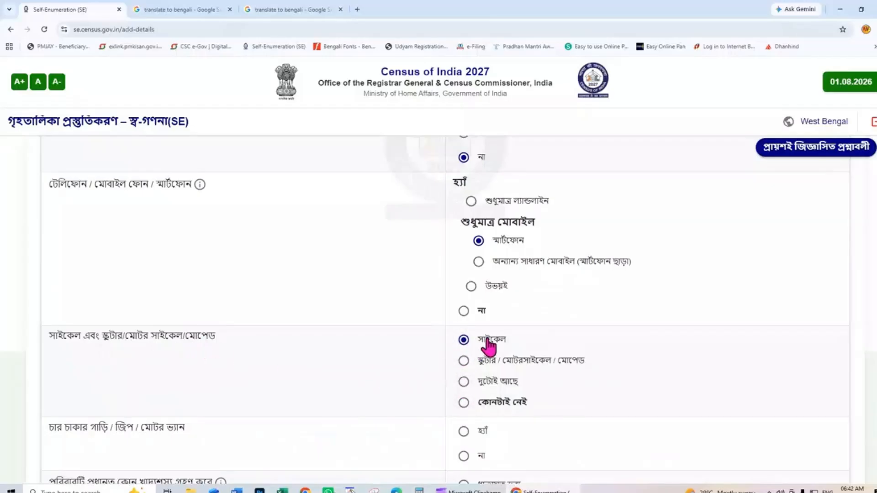
{"action": "scroll", "coordinate": [480, 363], "scroll_direction": "down", "scroll_amount": 2}
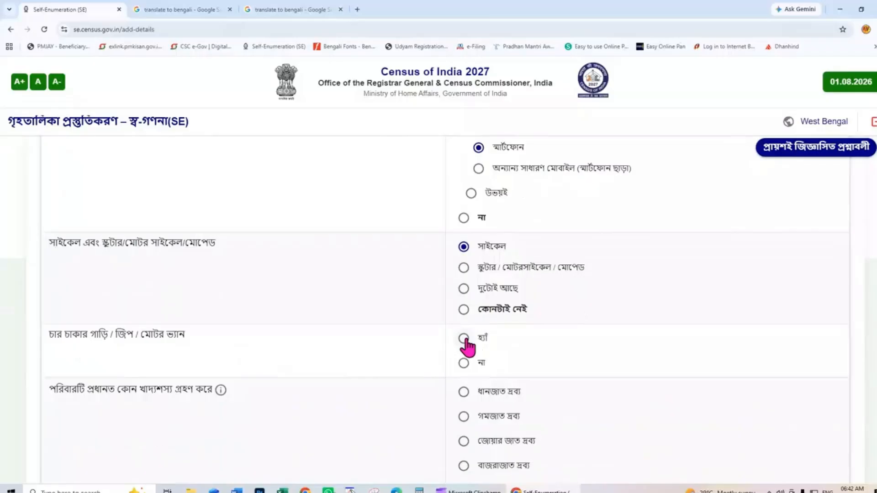
{"action": "left_click", "coordinate": [464, 363]}
{"action": "scroll", "coordinate": [456, 381], "scroll_direction": "down", "scroll_amount": 2}
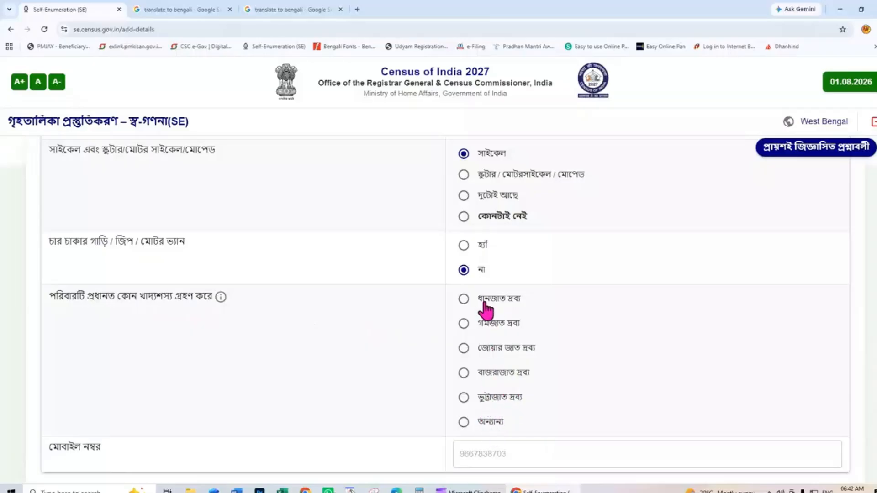
{"action": "left_click", "coordinate": [464, 300]}
{"action": "scroll", "coordinate": [464, 306], "scroll_direction": "down", "scroll_amount": 2}
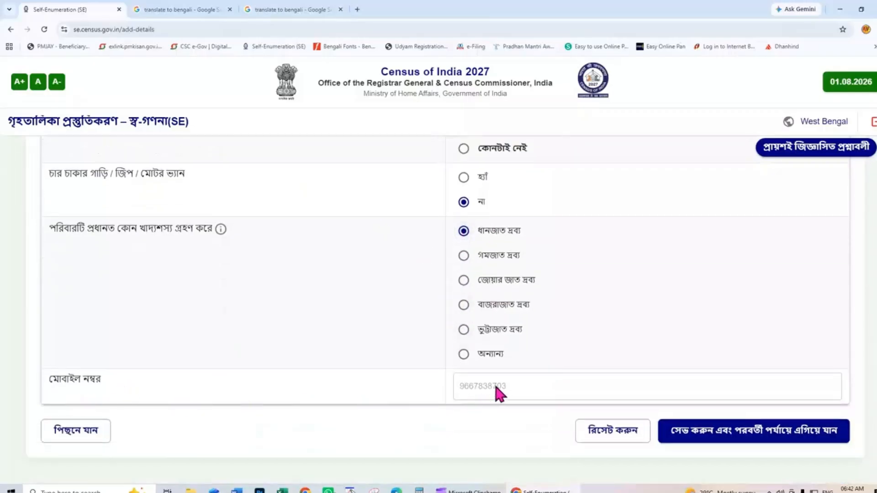
- Save the assets answers and confirm with হ্যাঁ to reach the step-6 preview
{"action": "left_click", "coordinate": [765, 439]}
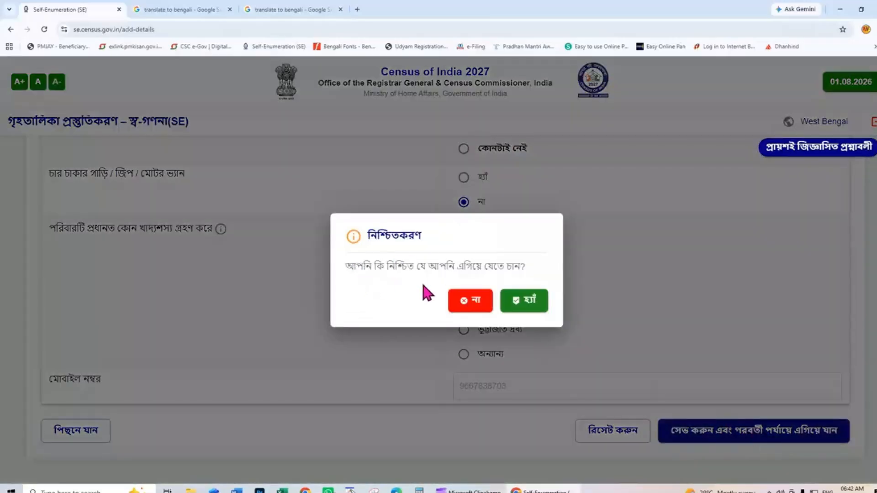
{"action": "left_click", "coordinate": [526, 303]}
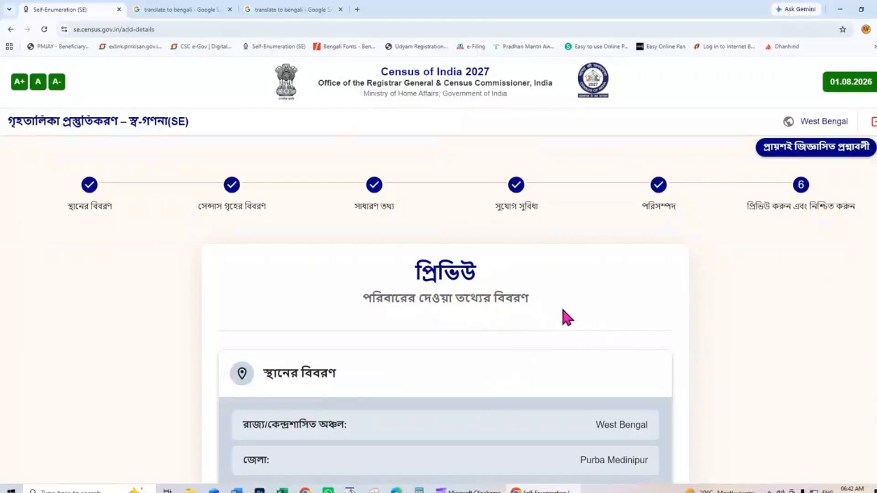
{"action": "scroll", "coordinate": [560, 312], "scroll_direction": "down", "scroll_amount": 6}
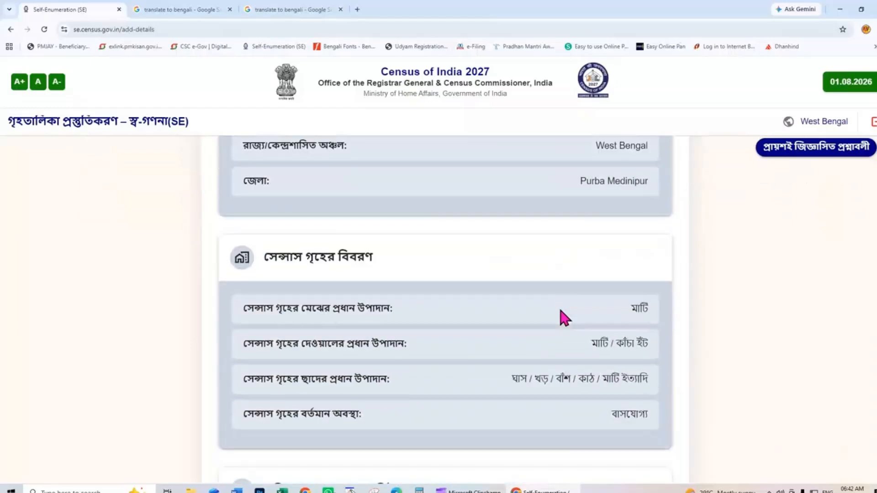
{"action": "scroll", "coordinate": [562, 316], "scroll_direction": "down", "scroll_amount": 2}
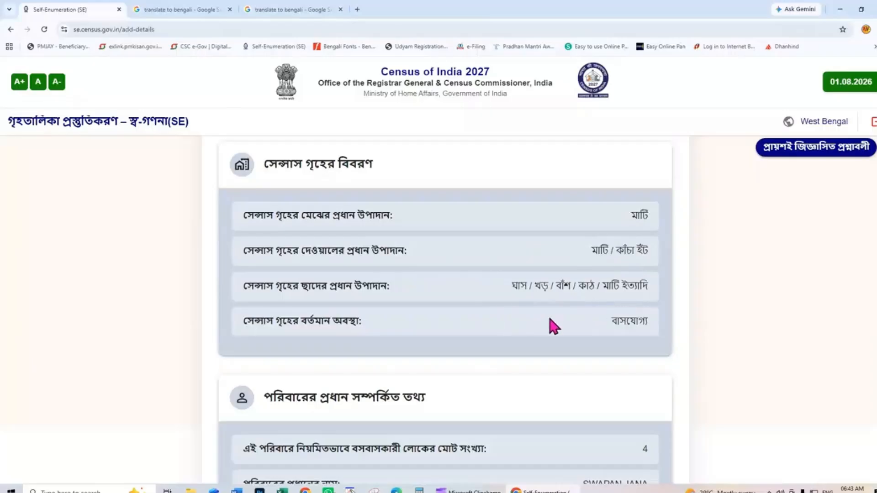
- Scroll through the প্রিভিউ page to review all recorded household details, including assets
{"action": "scroll", "coordinate": [549, 319], "scroll_direction": "down", "scroll_amount": 6}
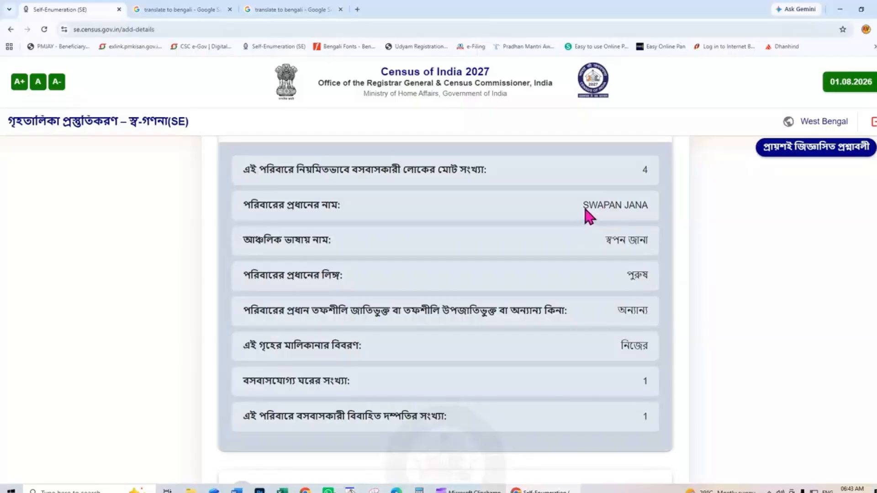
{"action": "scroll", "coordinate": [479, 287], "scroll_direction": "down", "scroll_amount": 8}
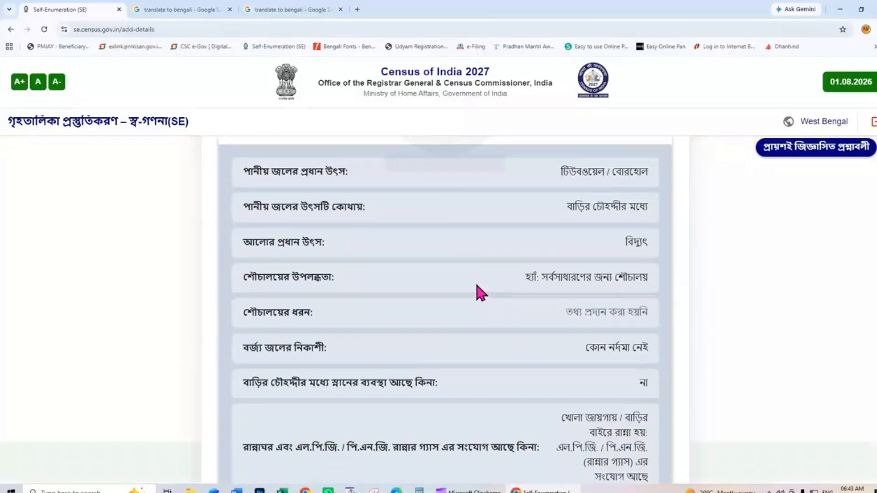
{"action": "scroll", "coordinate": [477, 282], "scroll_direction": "up", "scroll_amount": 3}
{"action": "scroll", "coordinate": [434, 253], "scroll_direction": "down", "scroll_amount": 1}
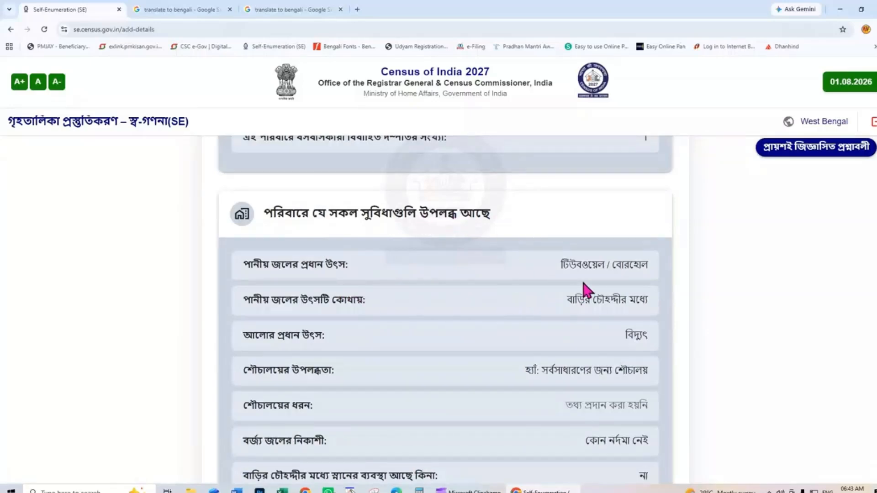
{"action": "scroll", "coordinate": [591, 300], "scroll_direction": "down", "scroll_amount": 2}
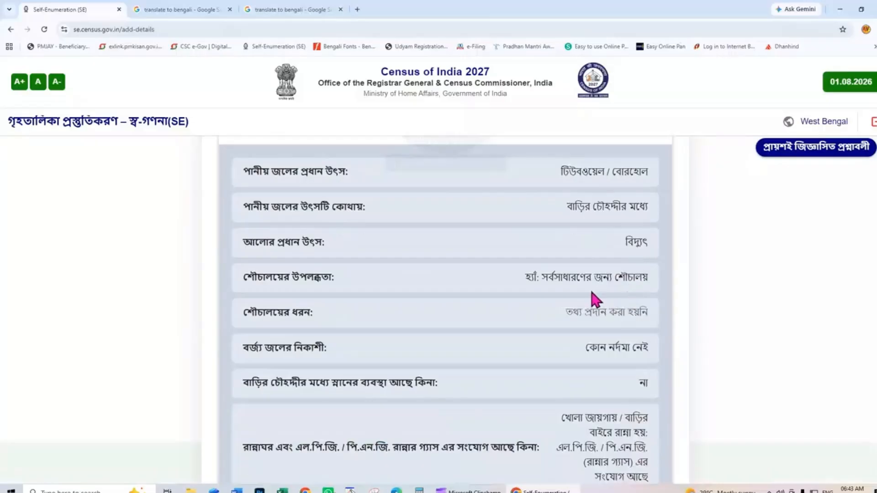
{"action": "scroll", "coordinate": [494, 335], "scroll_direction": "down", "scroll_amount": 2}
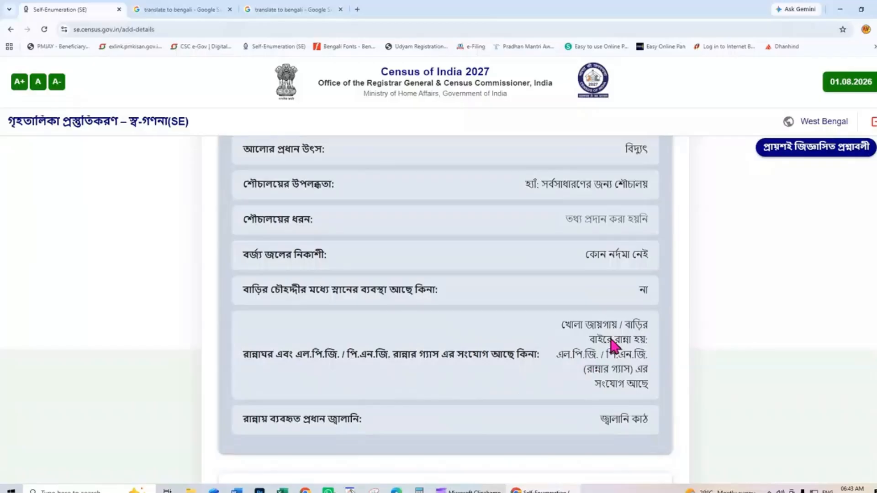
{"action": "scroll", "coordinate": [512, 347], "scroll_direction": "down", "scroll_amount": 4}
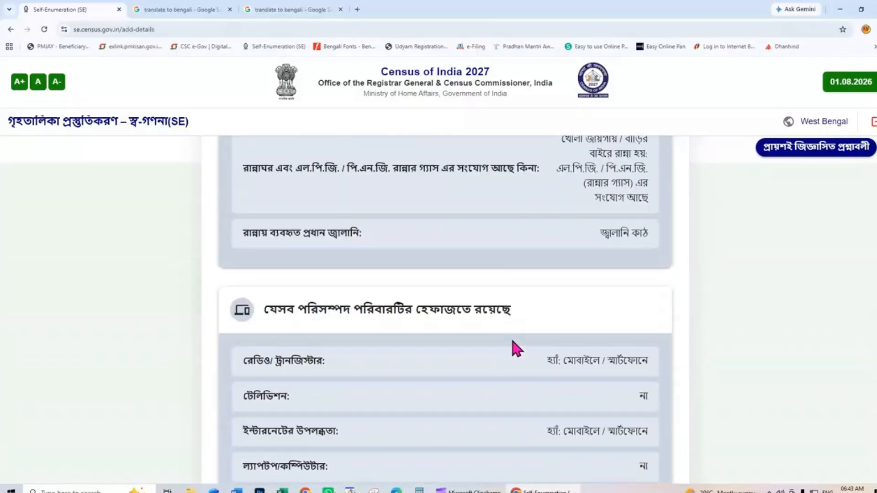
{"action": "scroll", "coordinate": [513, 347], "scroll_direction": "down", "scroll_amount": 2}
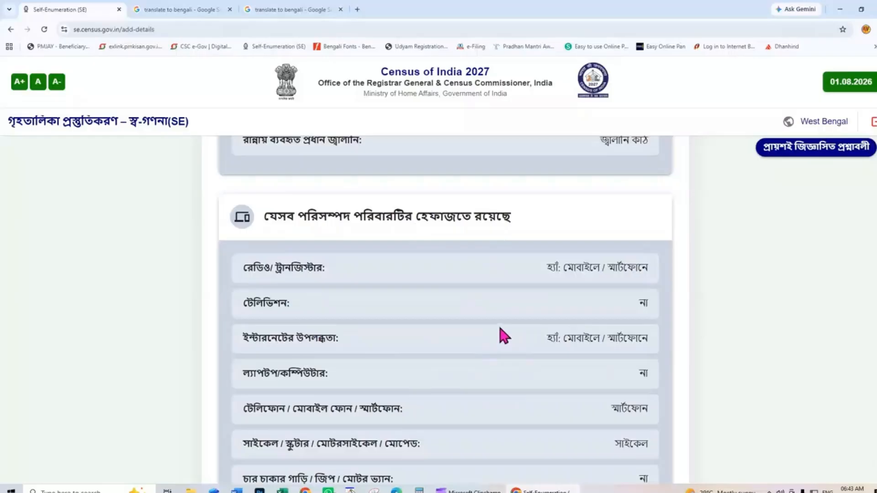
{"action": "scroll", "coordinate": [500, 329], "scroll_direction": "down", "scroll_amount": 2}
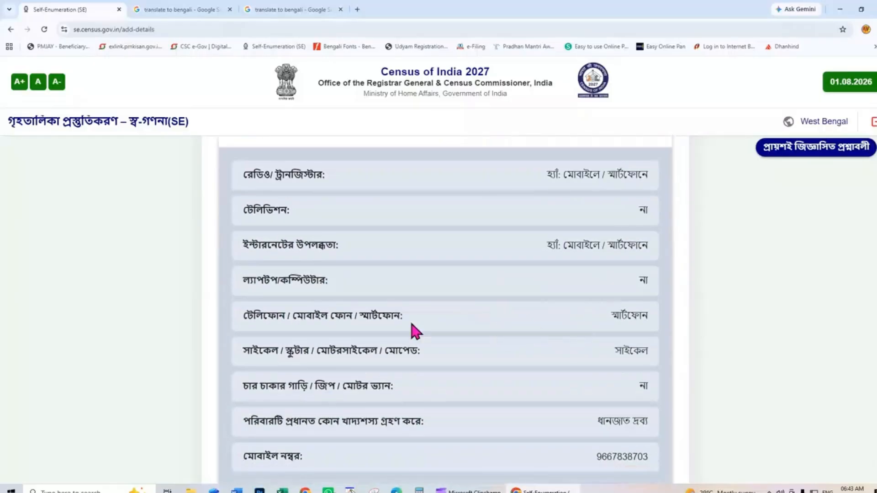
{"action": "scroll", "coordinate": [576, 388], "scroll_direction": "down", "scroll_amount": 2}
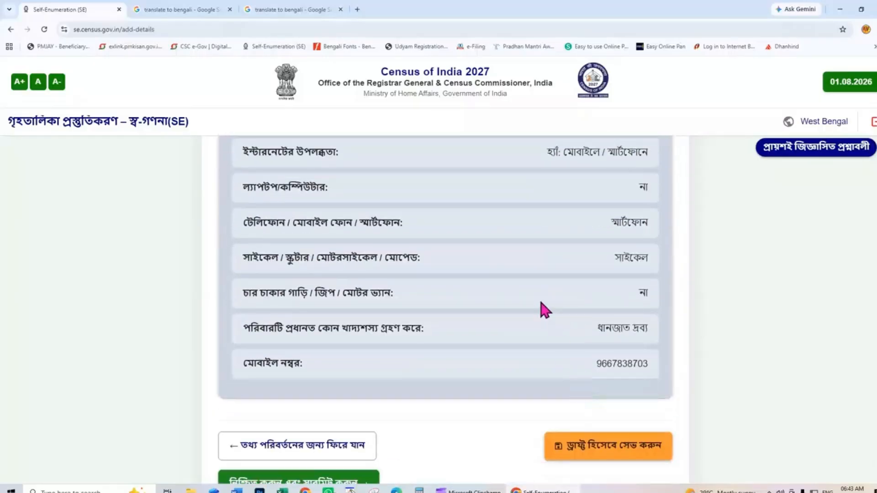
{"action": "scroll", "coordinate": [540, 356], "scroll_direction": "down", "scroll_amount": 2}
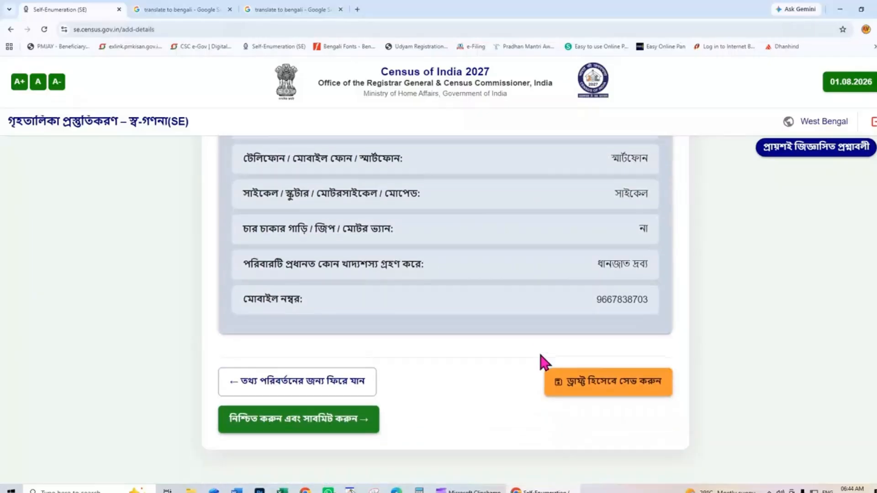
- Save the form as a draft with ড্রাফ্ট হিসেবে সেভ করুন and acknowledge with ওকে
{"action": "left_click", "coordinate": [605, 392]}
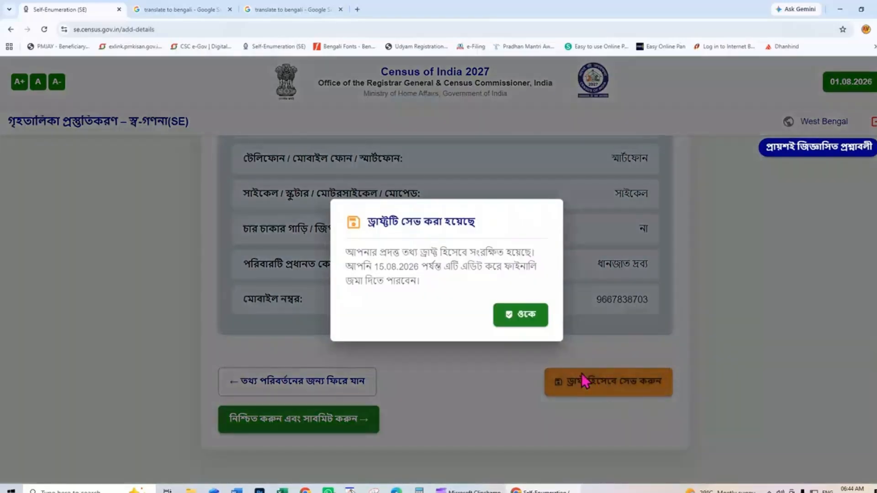
{"action": "left_click", "coordinate": [519, 320]}
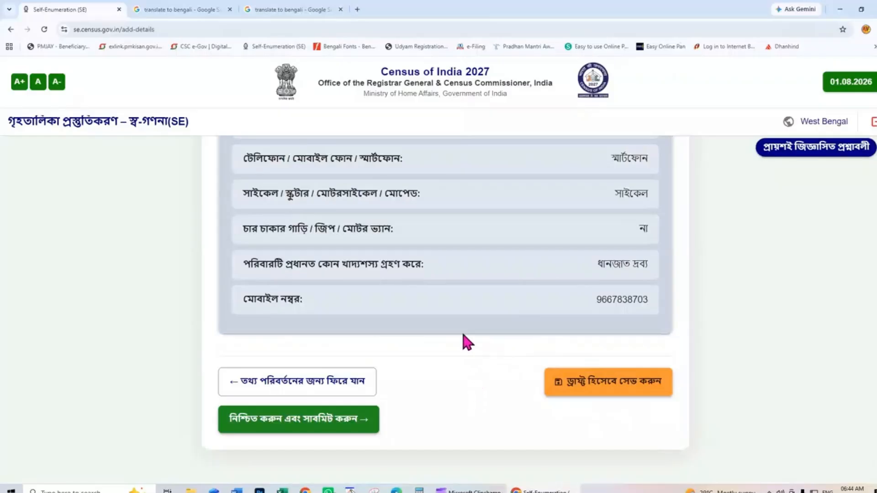
{"action": "scroll", "coordinate": [461, 341], "scroll_direction": "up", "scroll_amount": 10}
{"action": "scroll", "coordinate": [461, 341], "scroll_direction": "up", "scroll_amount": 10}
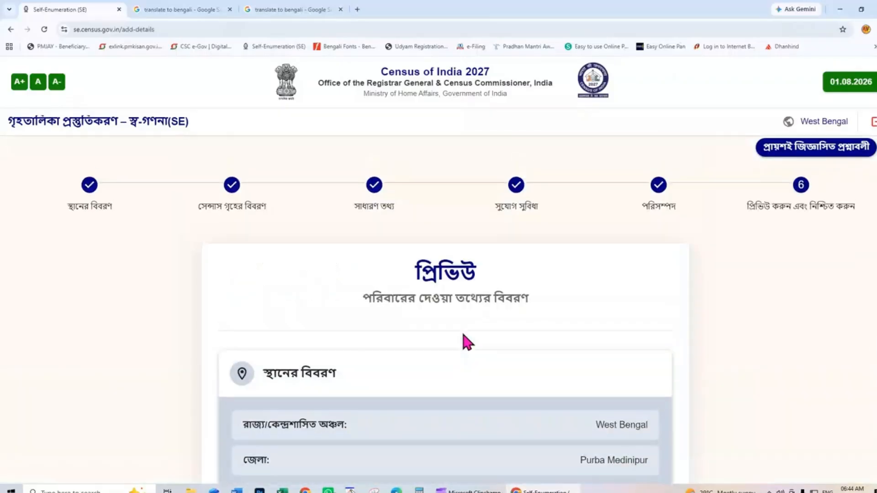
- Recheck the preview down to the main food grain and mobile number
{"action": "scroll", "coordinate": [461, 340], "scroll_direction": "down", "scroll_amount": 15}
{"action": "scroll", "coordinate": [461, 332], "scroll_direction": "down", "scroll_amount": 2}
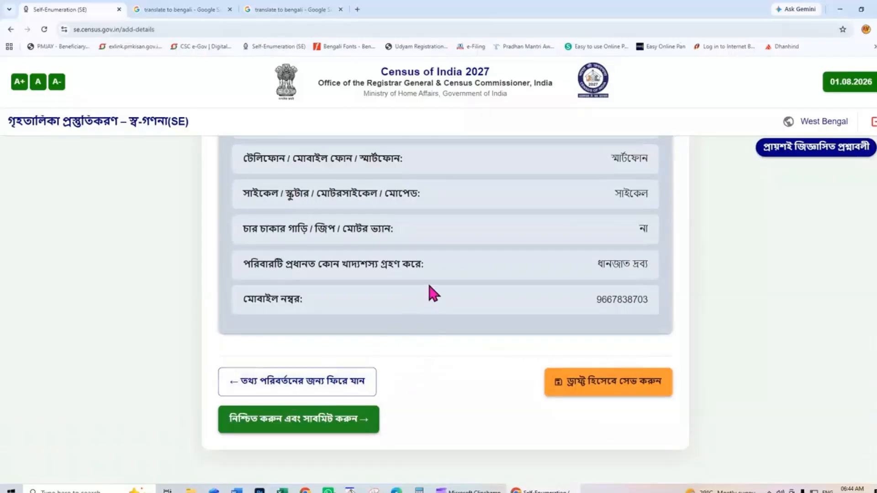
{"action": "scroll", "coordinate": [604, 297], "scroll_direction": "up", "scroll_amount": 10}
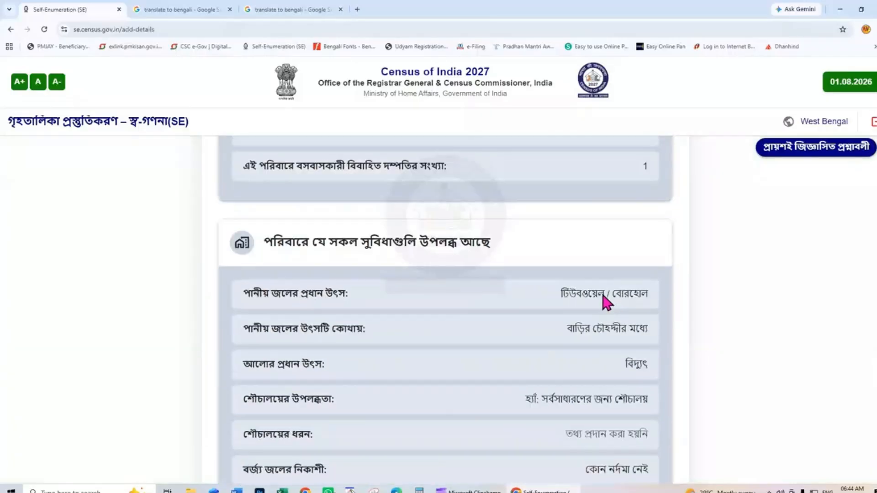
{"action": "scroll", "coordinate": [604, 296], "scroll_direction": "up", "scroll_amount": 7}
{"action": "scroll", "coordinate": [603, 296], "scroll_direction": "up", "scroll_amount": 10}
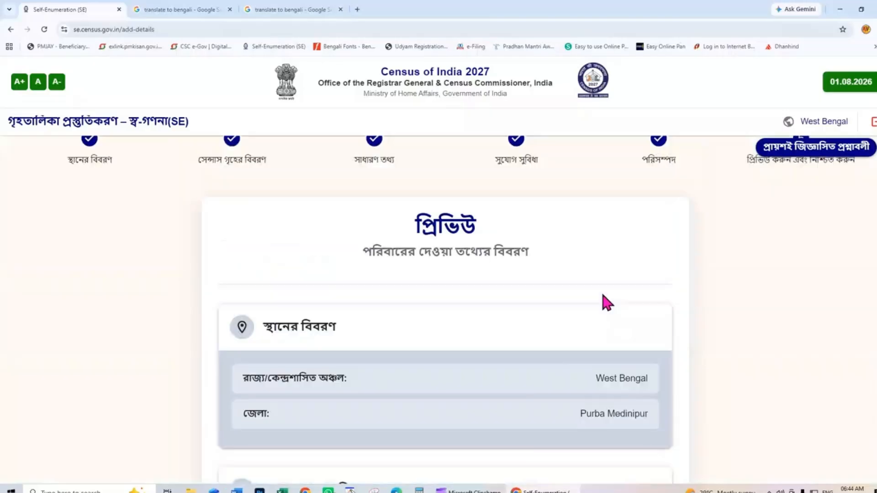
{"action": "scroll", "coordinate": [602, 296], "scroll_direction": "down", "scroll_amount": 5}
{"action": "scroll", "coordinate": [603, 295], "scroll_direction": "down", "scroll_amount": 15}
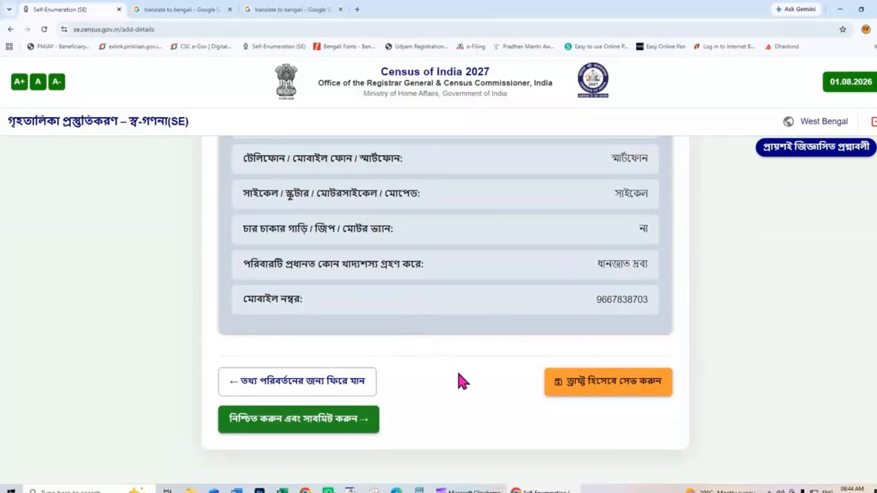
{"action": "scroll", "coordinate": [457, 373], "scroll_direction": "up", "scroll_amount": 5}
{"action": "scroll", "coordinate": [458, 374], "scroll_direction": "down", "scroll_amount": 5}
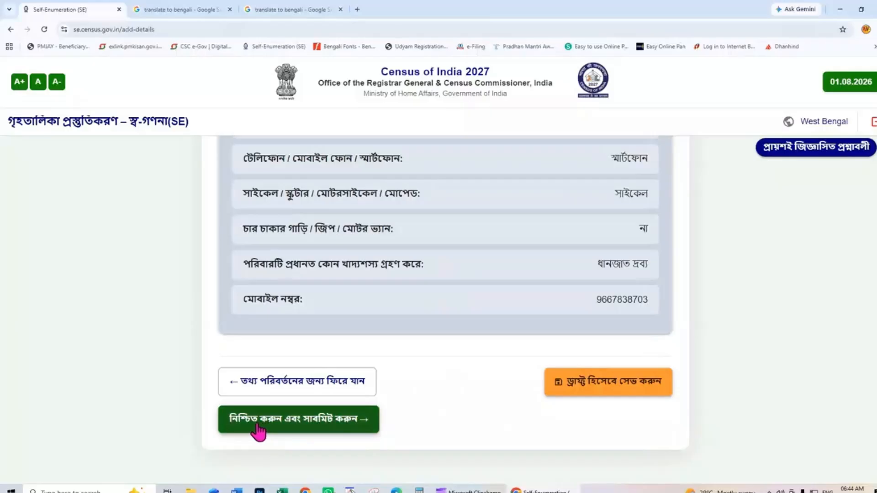
- Submit with নিশ্চিত করুন এবং সাবমিট করুন and accept the final warning with হ্যাঁ
{"action": "left_click", "coordinate": [309, 424]}
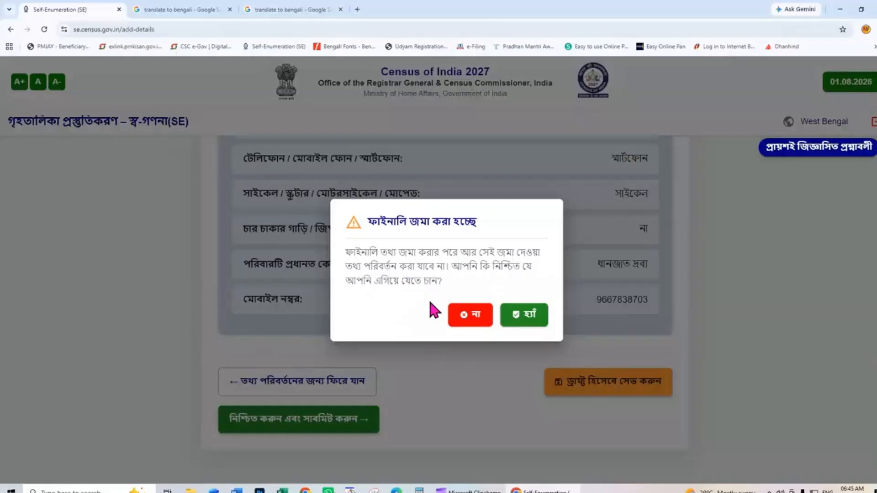
{"action": "left_click", "coordinate": [531, 317]}
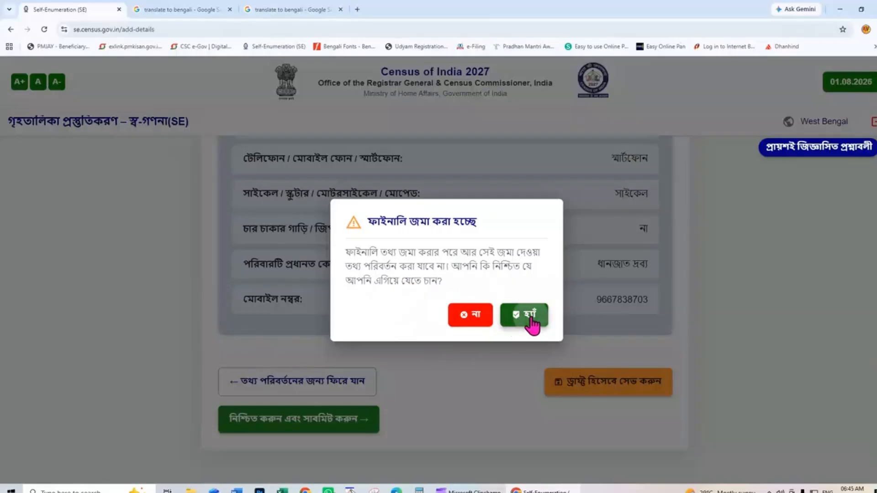